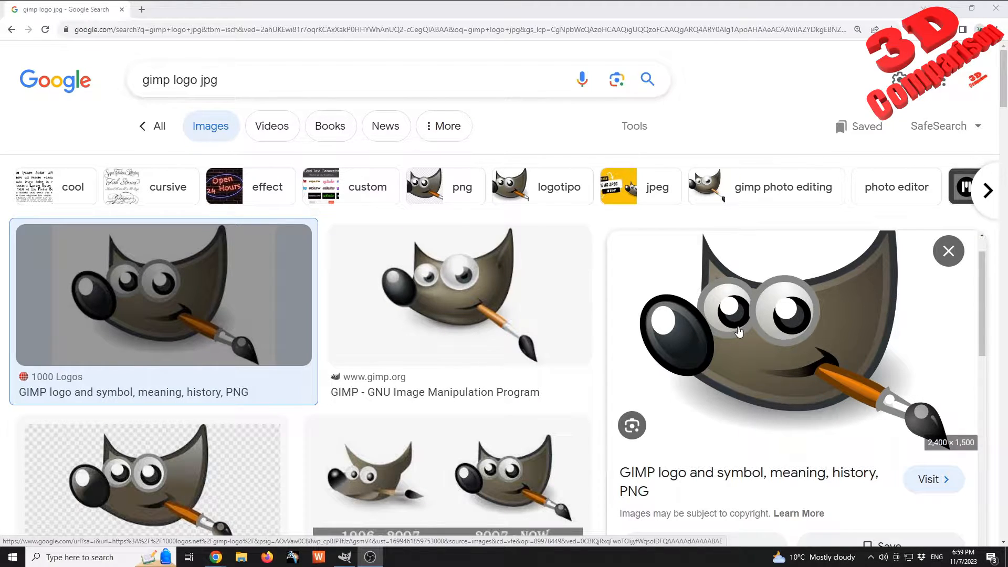
- Open the previewed 2,400 × 1,500 GIMP logo image from 1000 Logos at full size in its own browser tab
{"action": "right_click", "coordinate": [740, 328]}
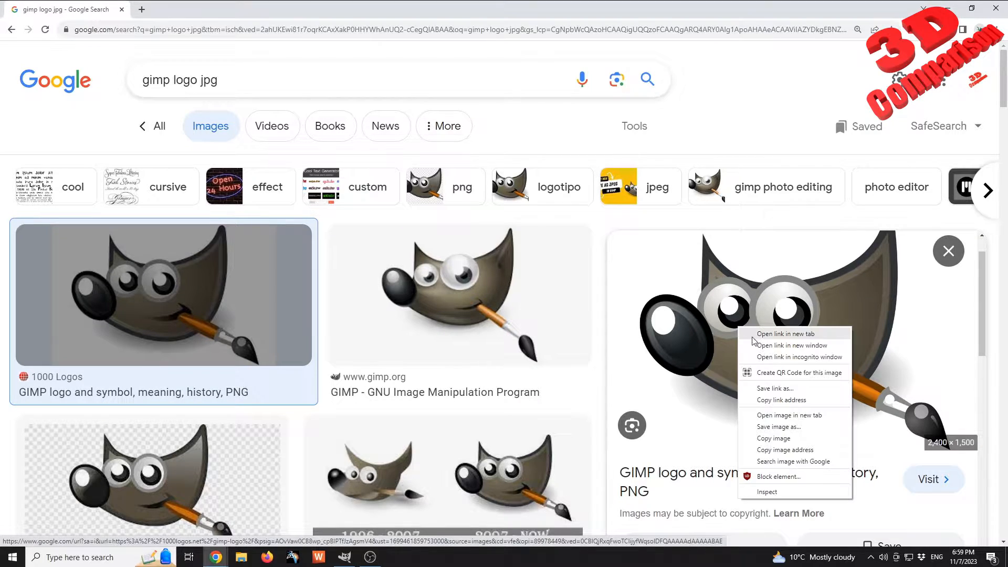
{"action": "left_click", "coordinate": [794, 418]}
{"action": "left_click", "coordinate": [202, 9]}
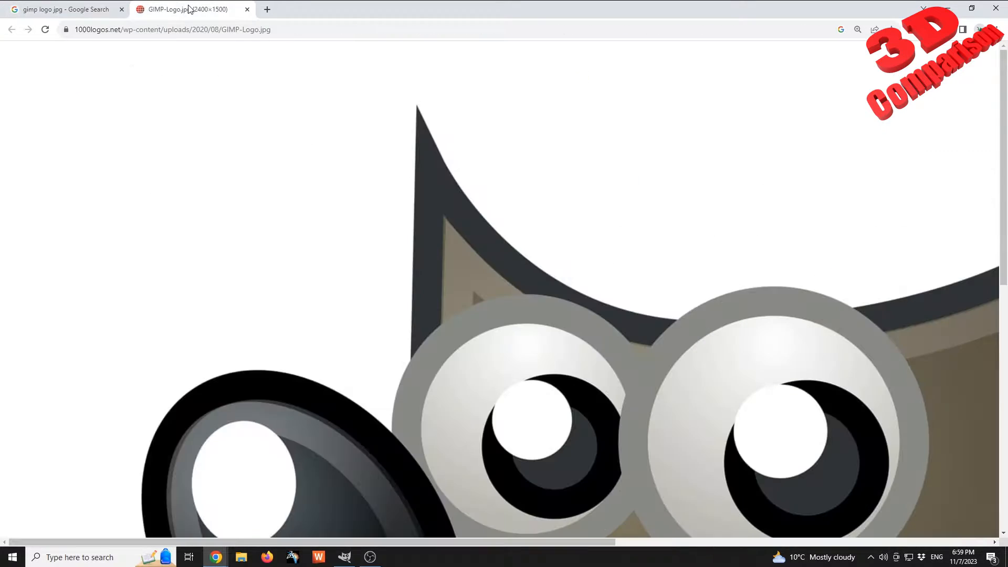
- Save the full-size logo image to the Desktop as GIMP-Logo, replacing the existing file
{"action": "right_click", "coordinate": [376, 193]}
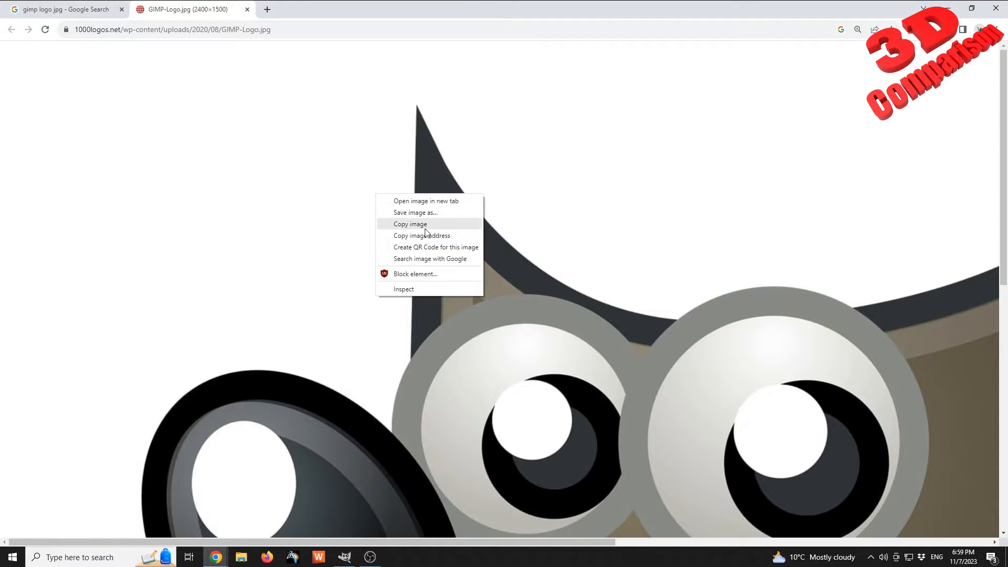
{"action": "left_click", "coordinate": [431, 211]}
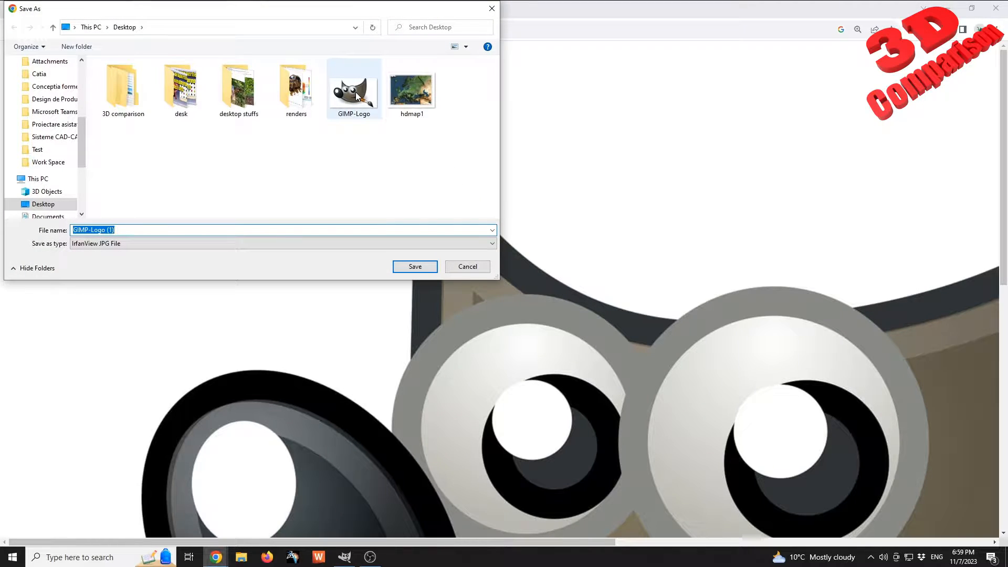
{"action": "left_click", "coordinate": [365, 93]}
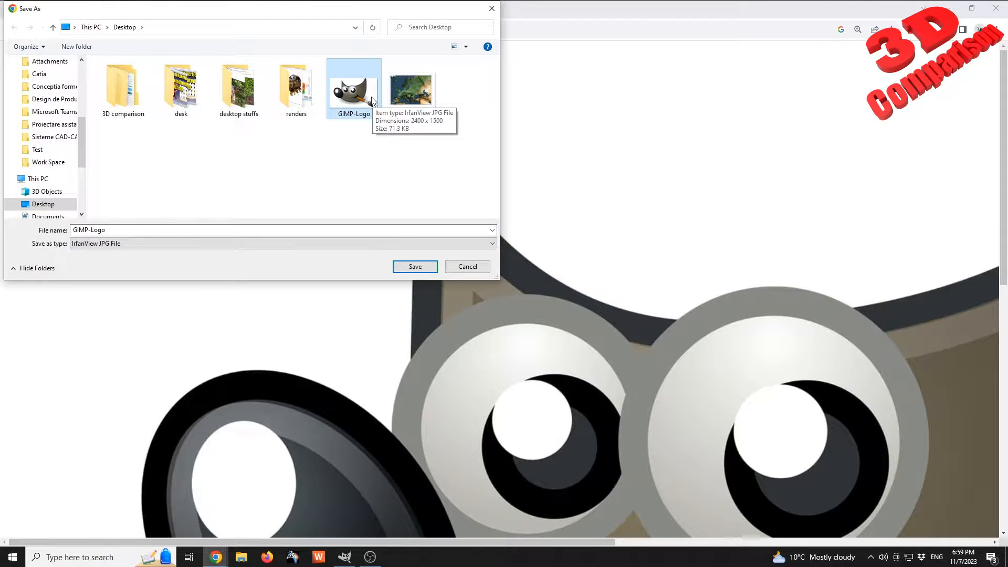
{"action": "left_click", "coordinate": [415, 266]}
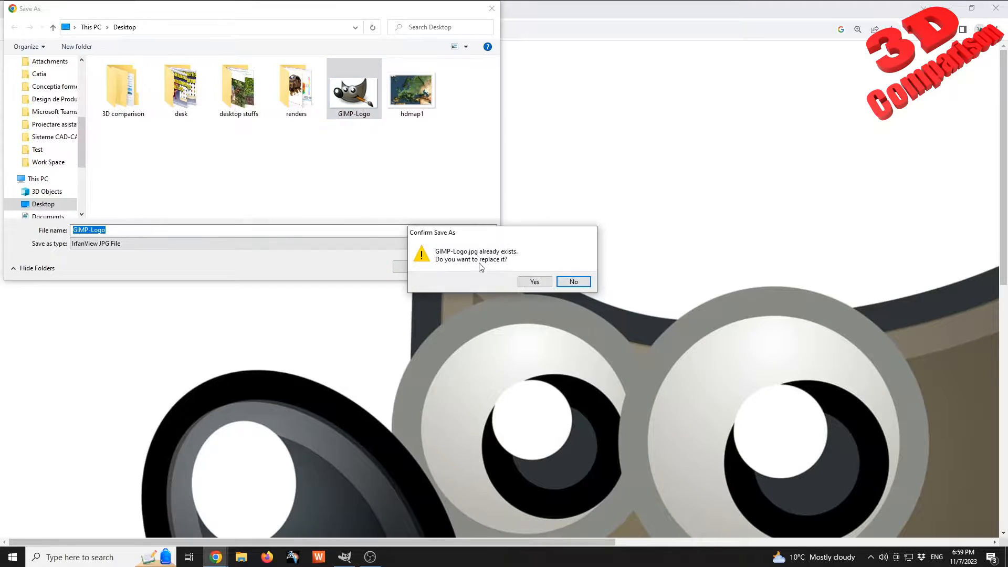
{"action": "left_click", "coordinate": [537, 281]}
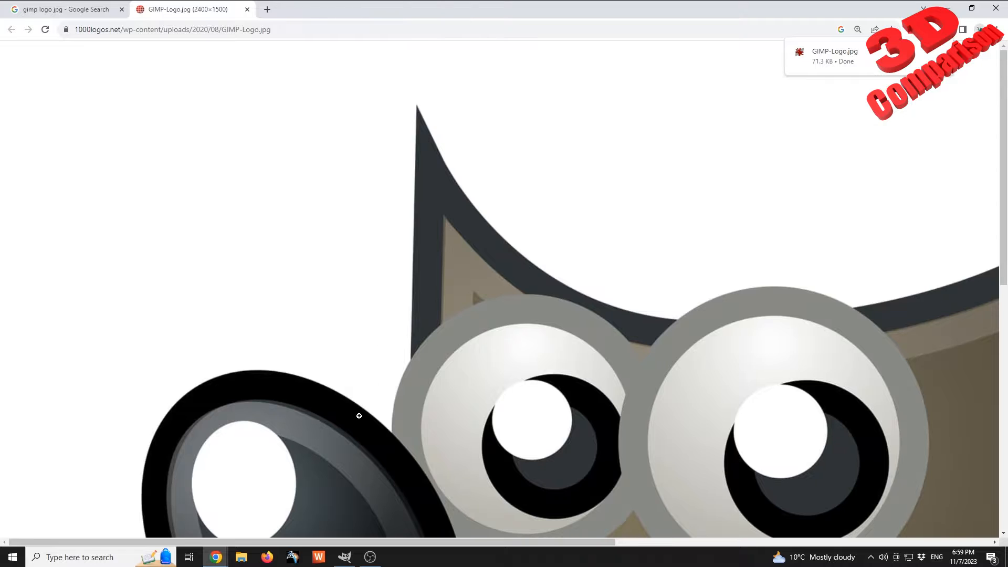
- Switch to GIMP, load the saved GIMP-Logo file from the recent files as an image and add an alpha channel to its layer
{"action": "left_click", "coordinate": [347, 561]}
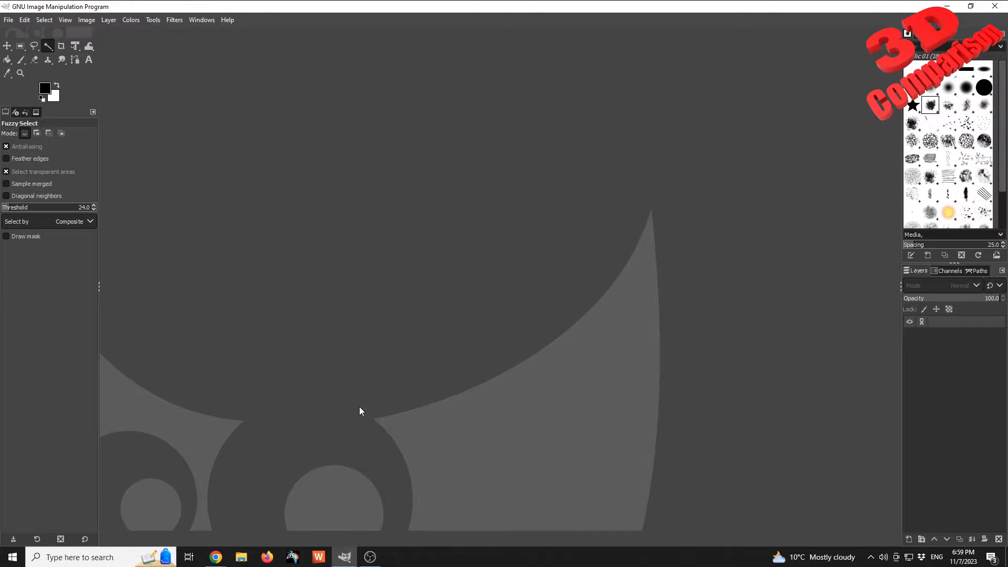
{"action": "left_click", "coordinate": [241, 557]}
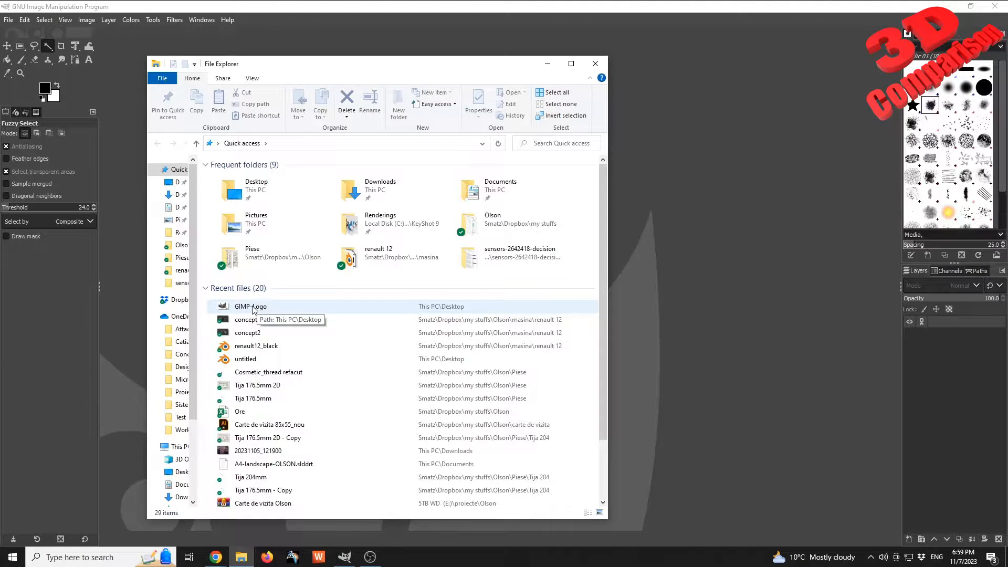
{"action": "left_click_drag", "start_coordinate": [252, 309], "coordinate": [720, 272]}
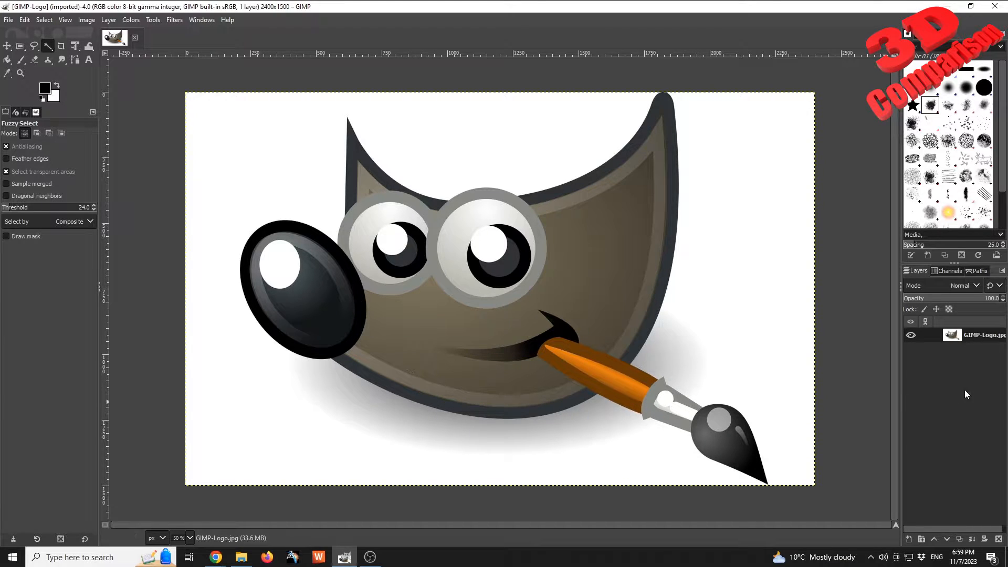
{"action": "right_click", "coordinate": [954, 338]}
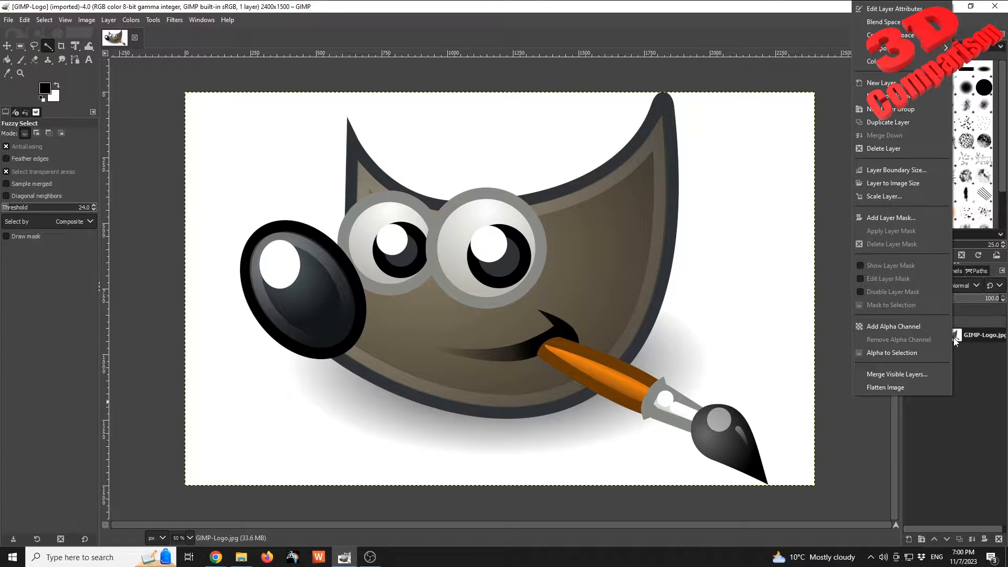
{"action": "left_click", "coordinate": [913, 327]}
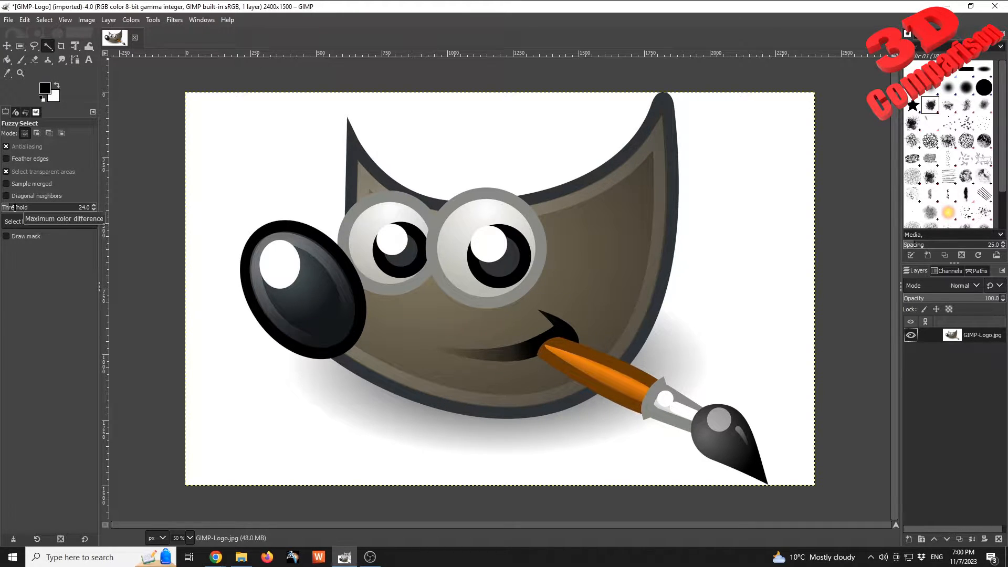
- Select the white background around the logo using Fuzzy Select with a threshold of 0
{"action": "left_click_drag", "start_coordinate": [14, 208], "coordinate": [2, 208]}
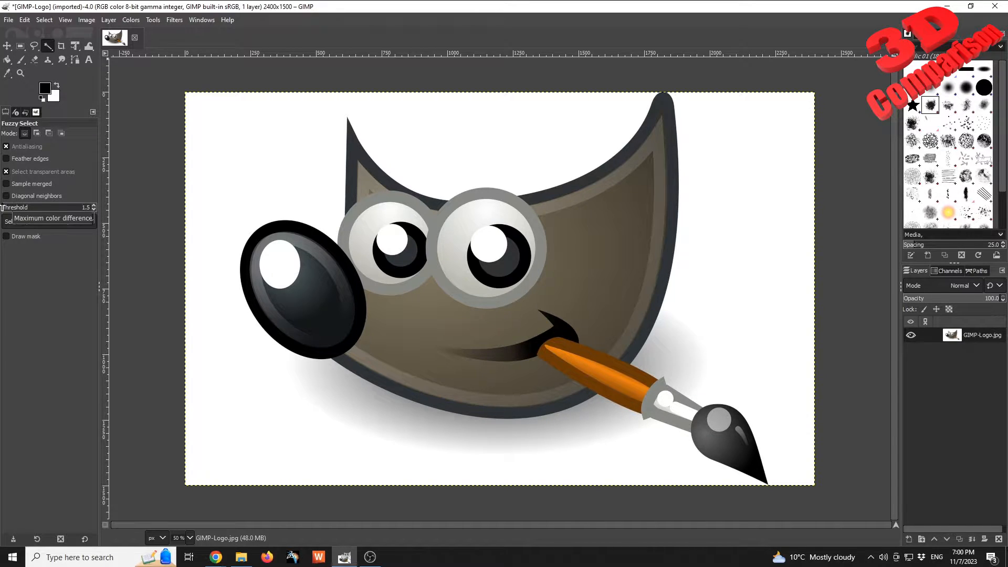
{"action": "left_click", "coordinate": [93, 209]}
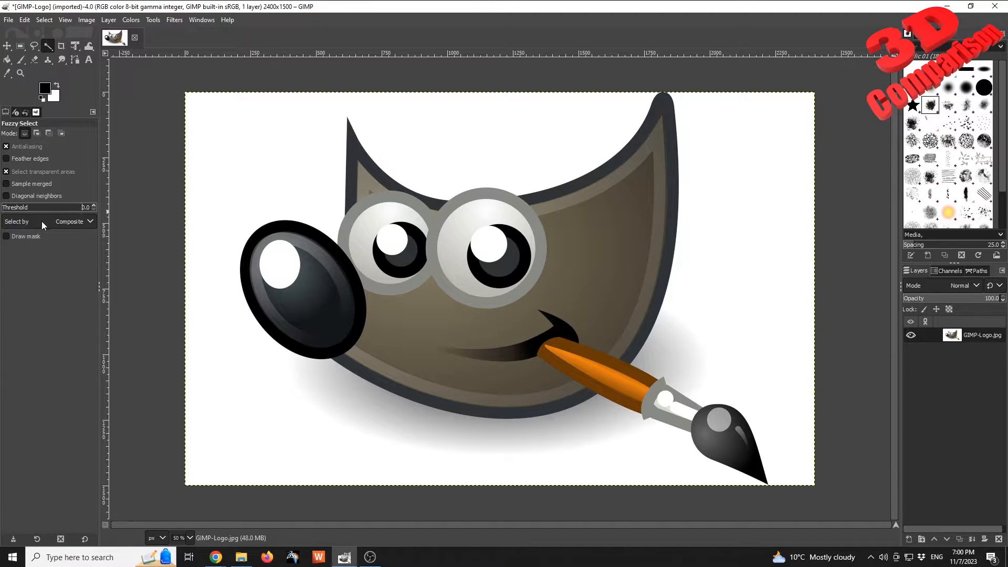
{"action": "left_click", "coordinate": [246, 158]}
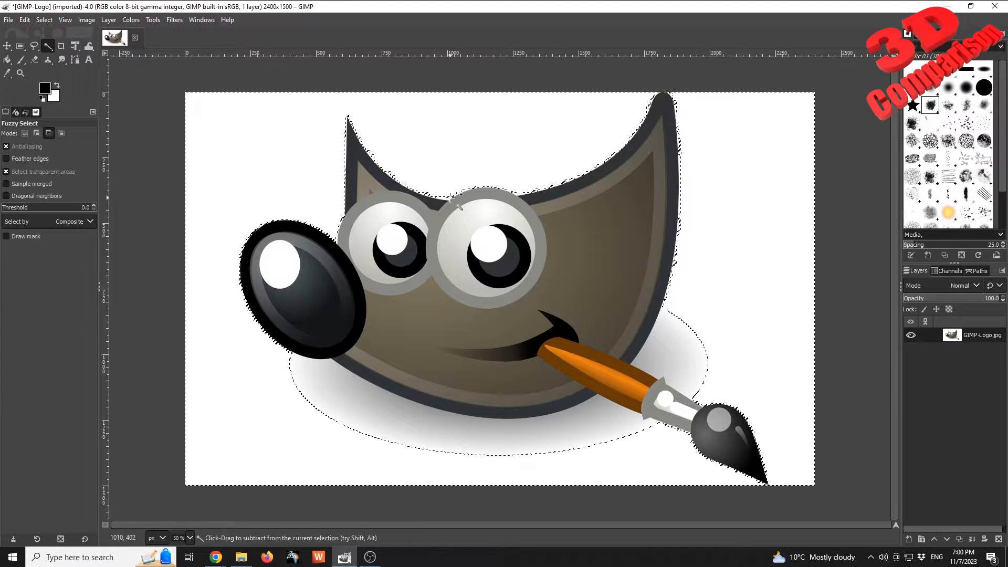
- Examine up close how accurately the background selection follows the edges of the ear, eyes and nose
{"action": "scroll", "coordinate": [445, 190], "scroll_direction": "up", "scroll_amount": 3}
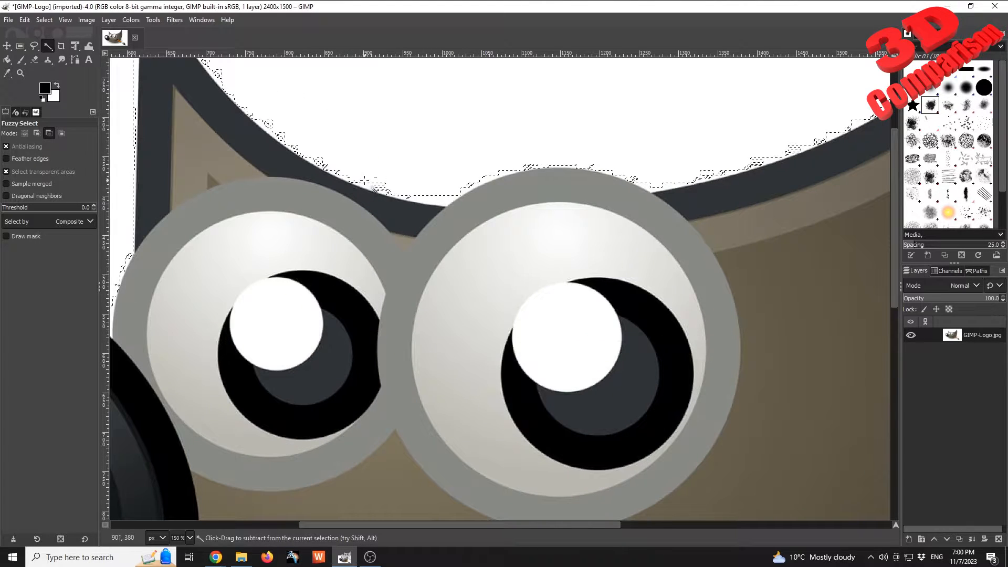
{"action": "scroll", "coordinate": [443, 198], "scroll_direction": "up", "scroll_amount": 3}
{"action": "scroll", "coordinate": [316, 159], "scroll_direction": "up", "scroll_amount": 4}
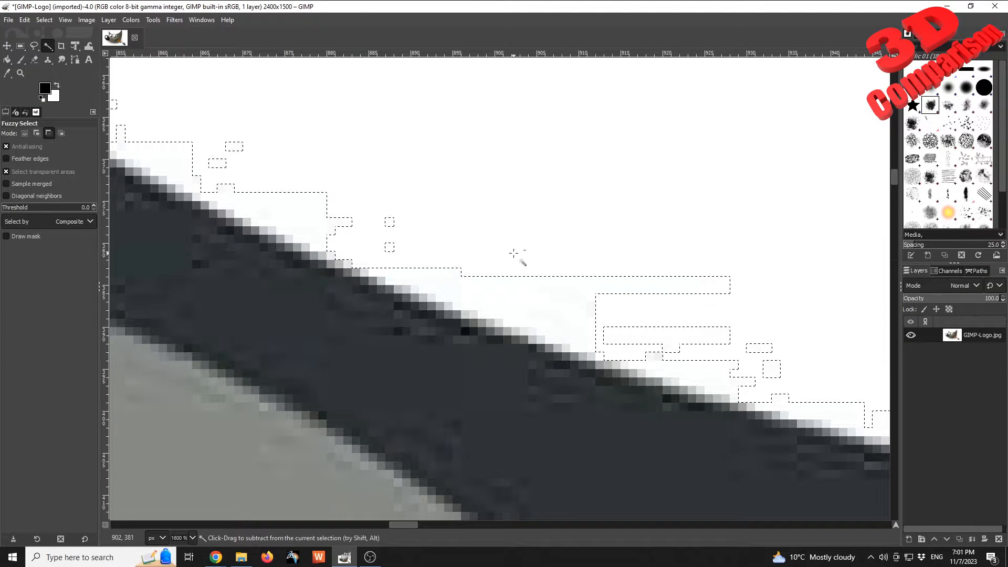
{"action": "scroll", "coordinate": [443, 184], "scroll_direction": "down", "scroll_amount": 4}
{"action": "scroll", "coordinate": [443, 184], "scroll_direction": "down", "scroll_amount": 5}
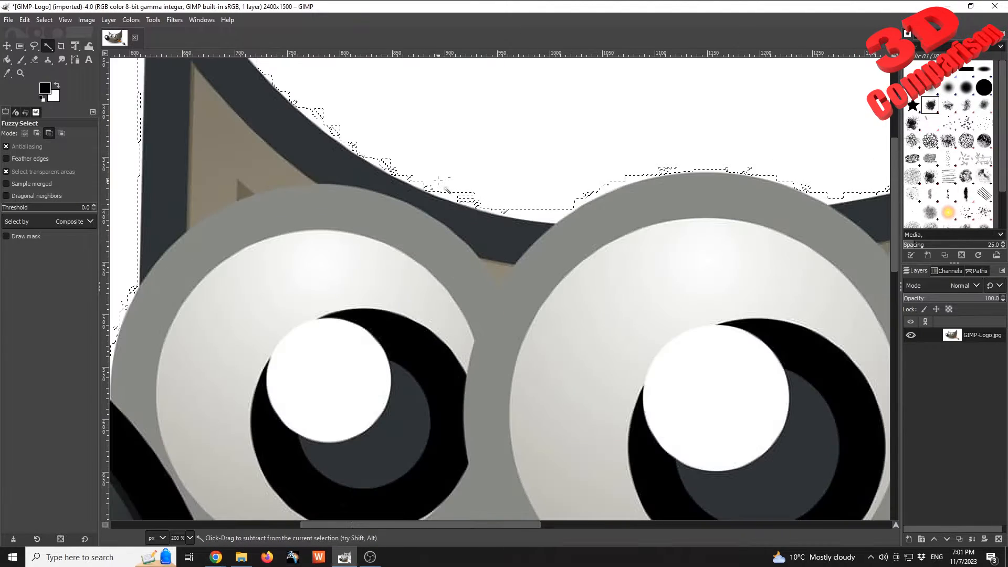
{"action": "scroll", "coordinate": [324, 227], "scroll_direction": "up", "scroll_amount": 4}
{"action": "scroll", "coordinate": [324, 227], "scroll_direction": "up", "scroll_amount": 6}
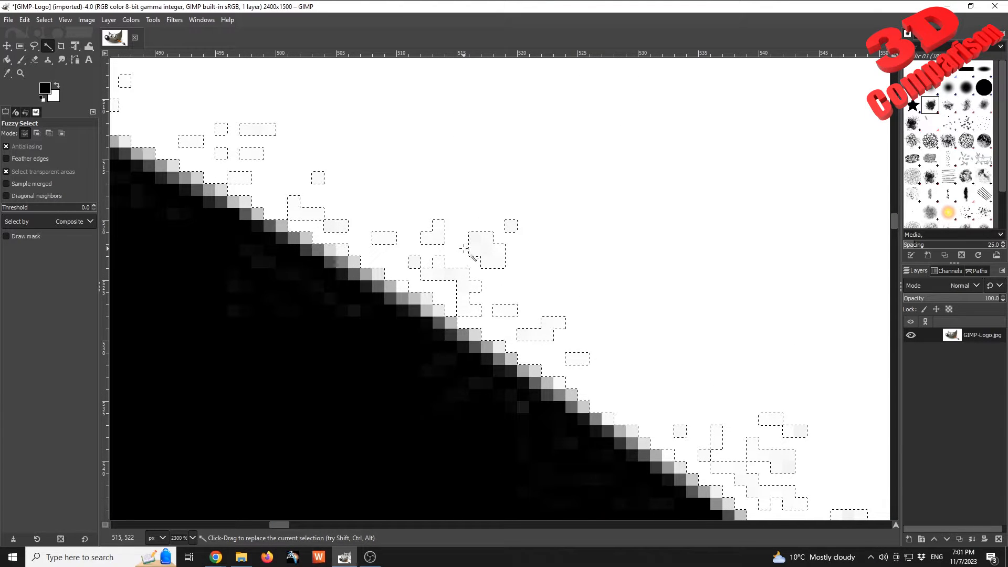
{"action": "scroll", "coordinate": [475, 236], "scroll_direction": "down", "scroll_amount": 8}
{"action": "scroll", "coordinate": [476, 236], "scroll_direction": "down", "scroll_amount": 5}
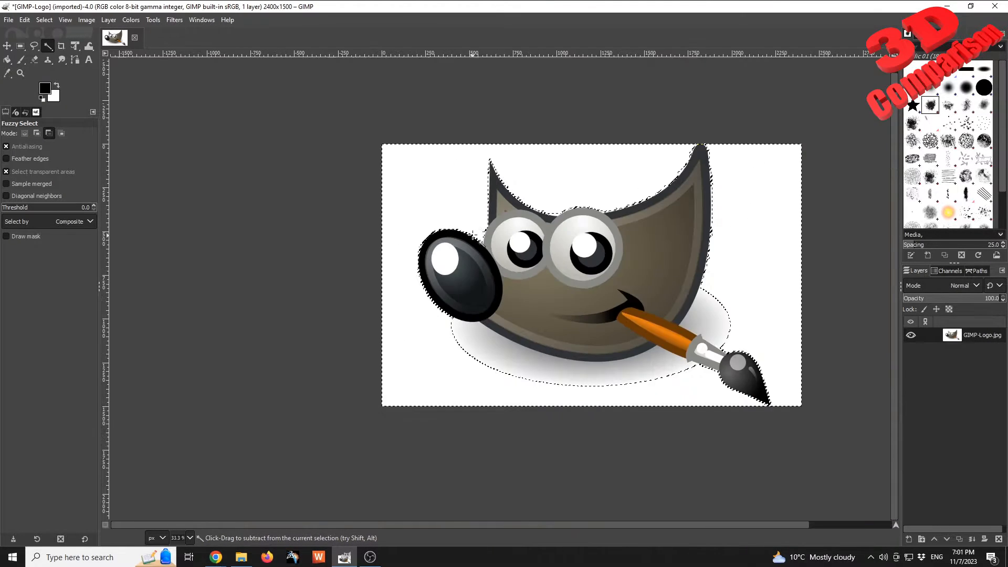
- Clear the selection and reselect the white background using Fuzzy Select with a threshold of 28.5
{"action": "left_click", "coordinate": [13, 209]}
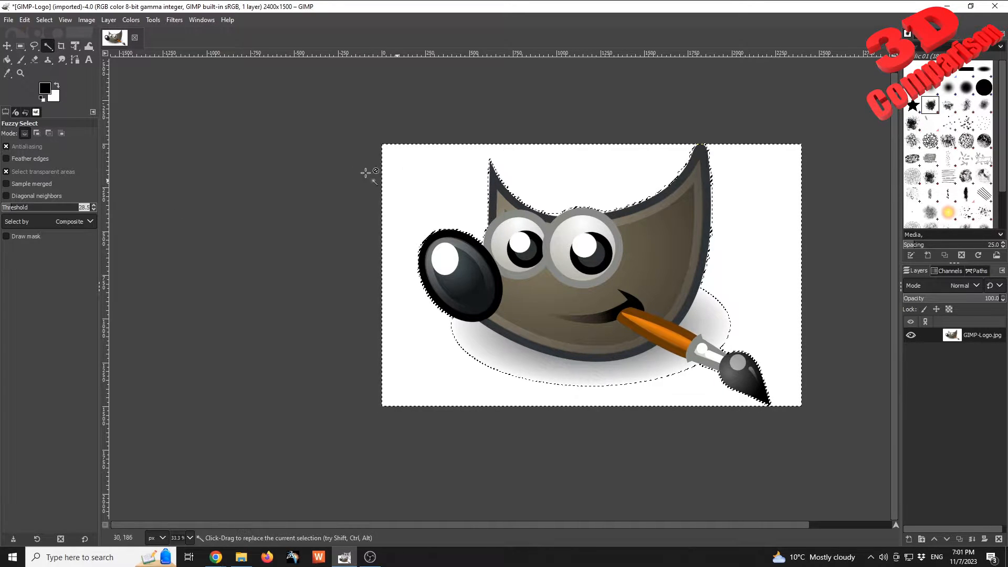
{"action": "left_click", "coordinate": [373, 193]}
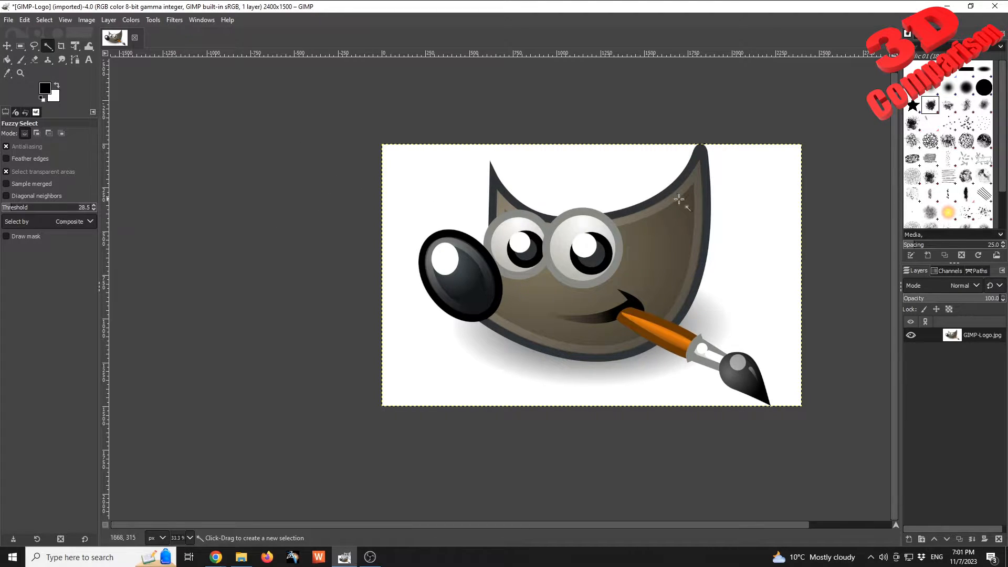
{"action": "scroll", "coordinate": [772, 209], "scroll_direction": "up", "scroll_amount": 1, "text": "ctrl"}
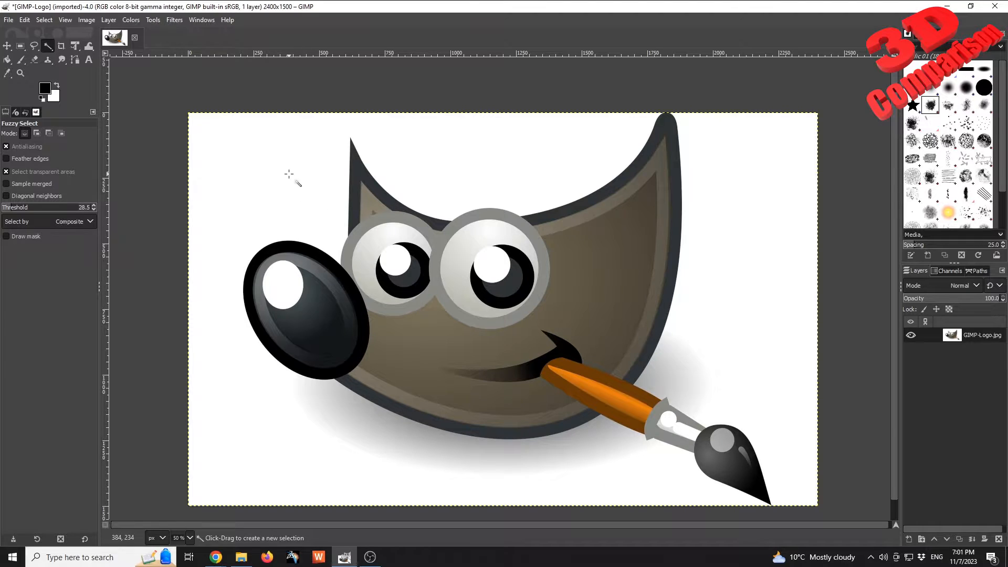
{"action": "key", "text": "ctrl"}
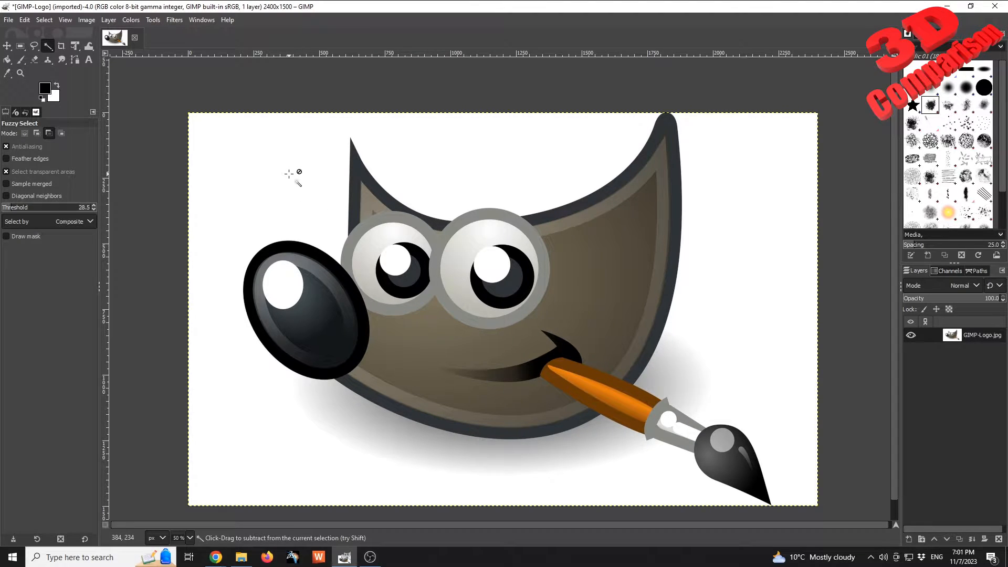
{"action": "scroll", "coordinate": [289, 174], "scroll_direction": "down", "scroll_amount": 1, "text": "ctrl"}
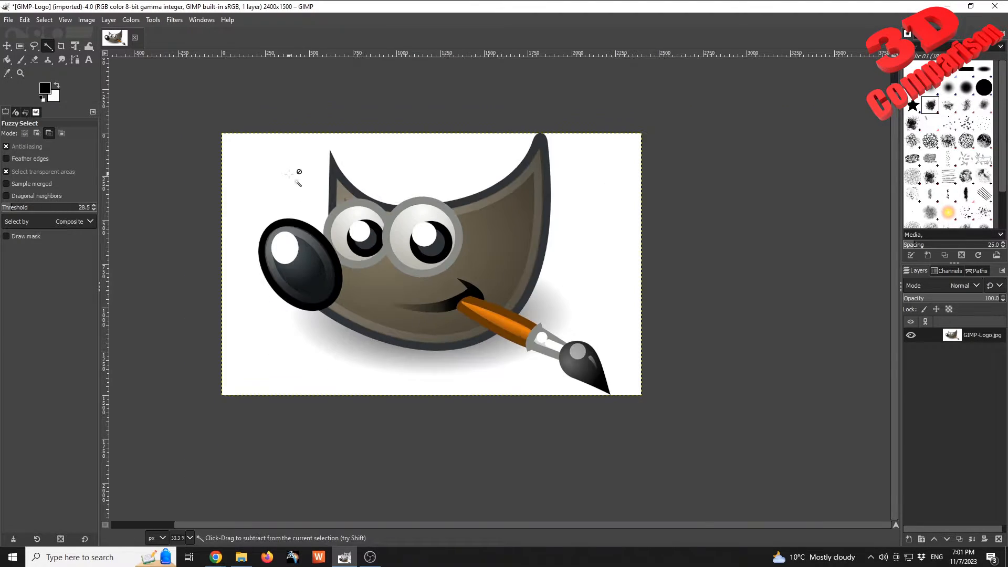
{"action": "scroll", "coordinate": [289, 174], "scroll_direction": "up", "scroll_amount": 1, "text": "ctrl"}
{"action": "scroll", "coordinate": [289, 174], "scroll_direction": "down", "scroll_amount": 2, "text": "ctrl"}
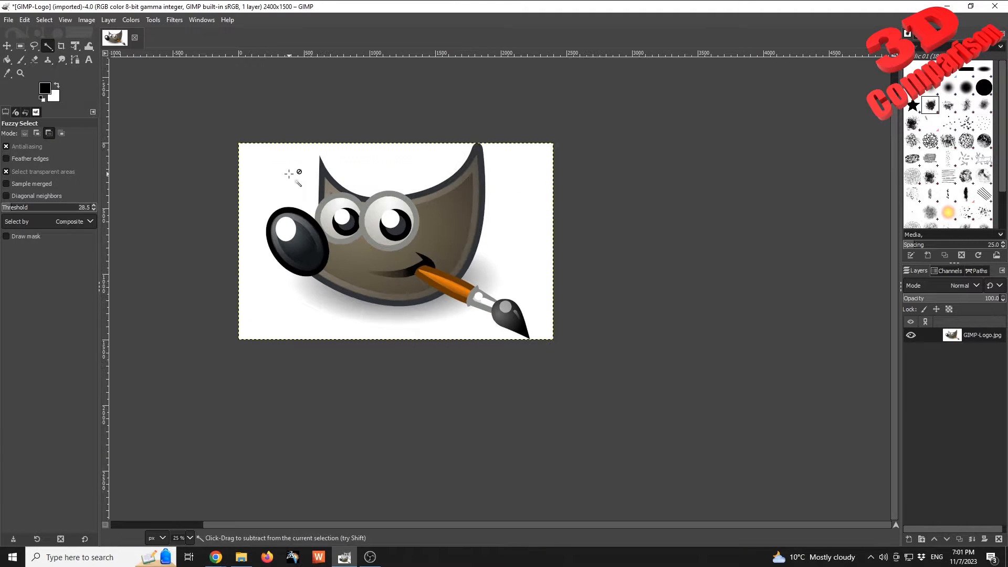
{"action": "scroll", "coordinate": [289, 174], "scroll_direction": "up", "scroll_amount": 2, "text": "ctrl"}
{"action": "scroll", "coordinate": [289, 173], "scroll_direction": "up", "scroll_amount": 3, "text": "ctrl"}
{"action": "scroll", "coordinate": [289, 174], "scroll_direction": "down", "scroll_amount": 3, "text": "ctrl"}
{"action": "scroll", "coordinate": [289, 174], "scroll_direction": "down", "scroll_amount": 1, "text": "ctrl"}
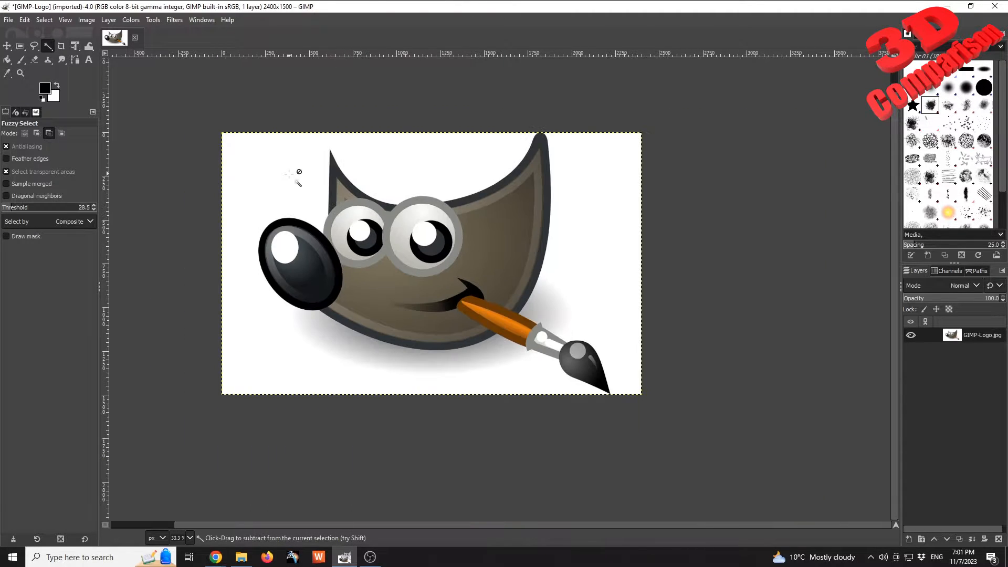
{"action": "scroll", "coordinate": [290, 174], "scroll_direction": "up", "scroll_amount": 1, "text": "ctrl"}
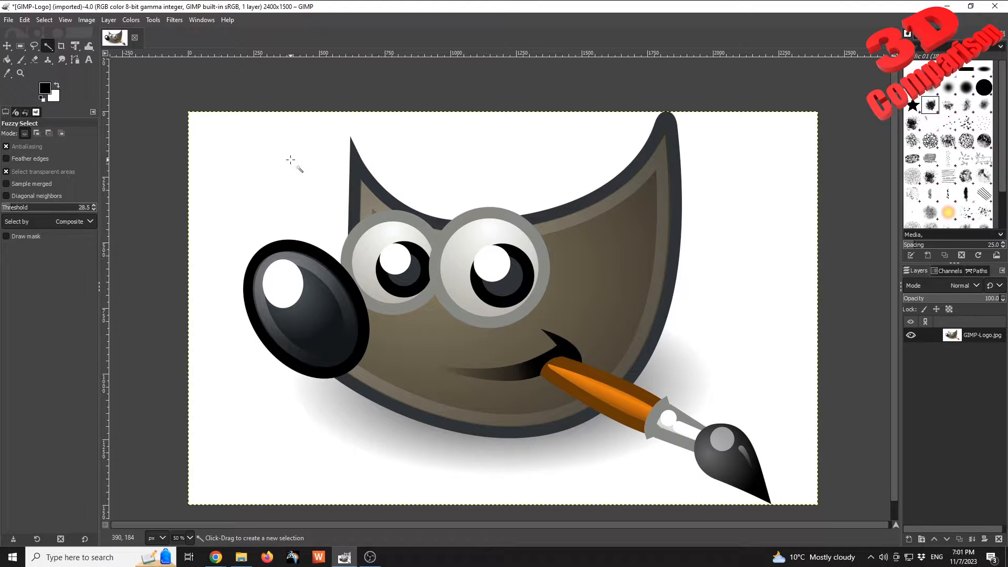
{"action": "left_click", "coordinate": [289, 160]}
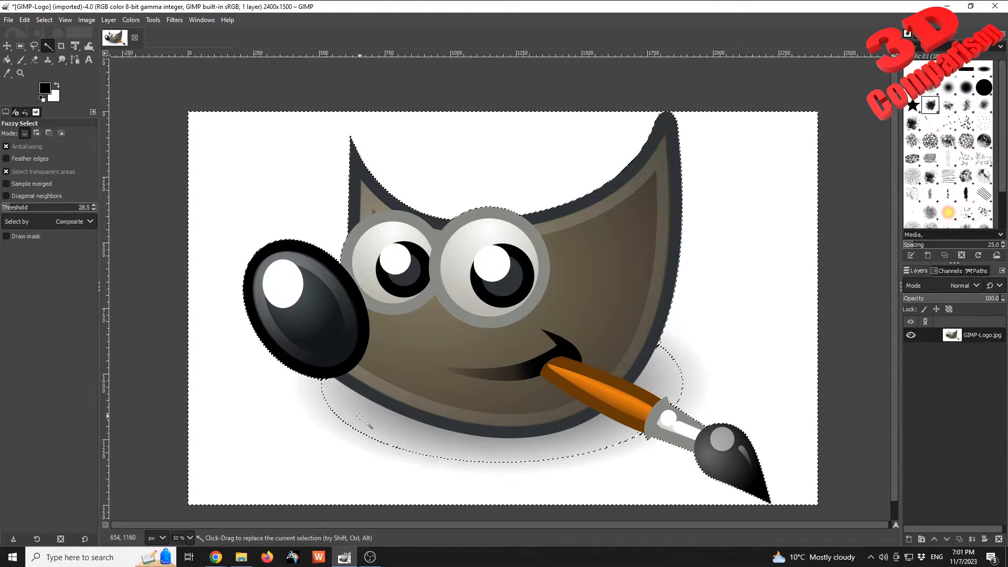
- Set the Fuzzy Select threshold to 7.5 and subtract the outer part of the shadow beneath the head from the selection
{"action": "key", "text": "ctrl"}
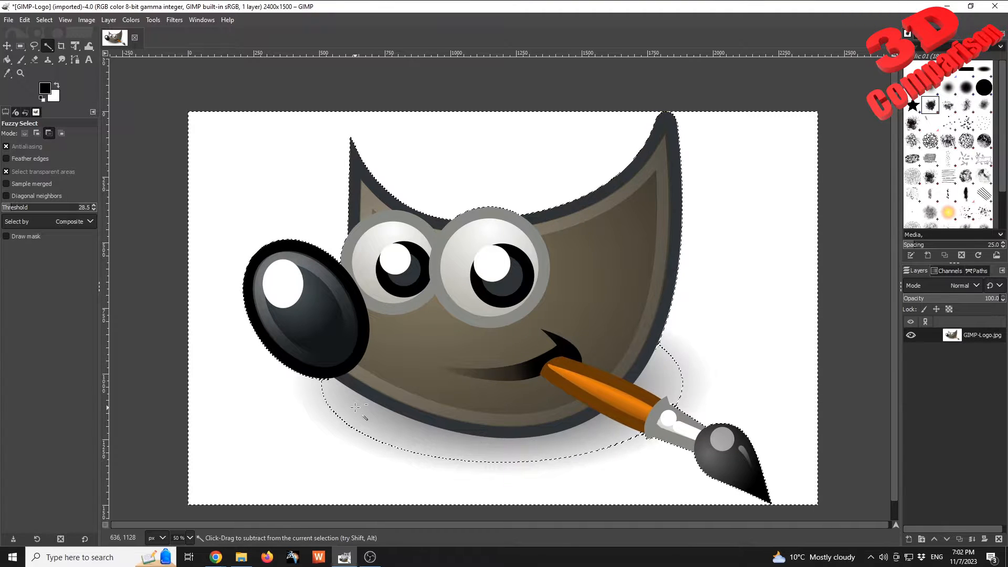
{"action": "left_click_drag", "start_coordinate": [11, 208], "coordinate": [3, 208]}
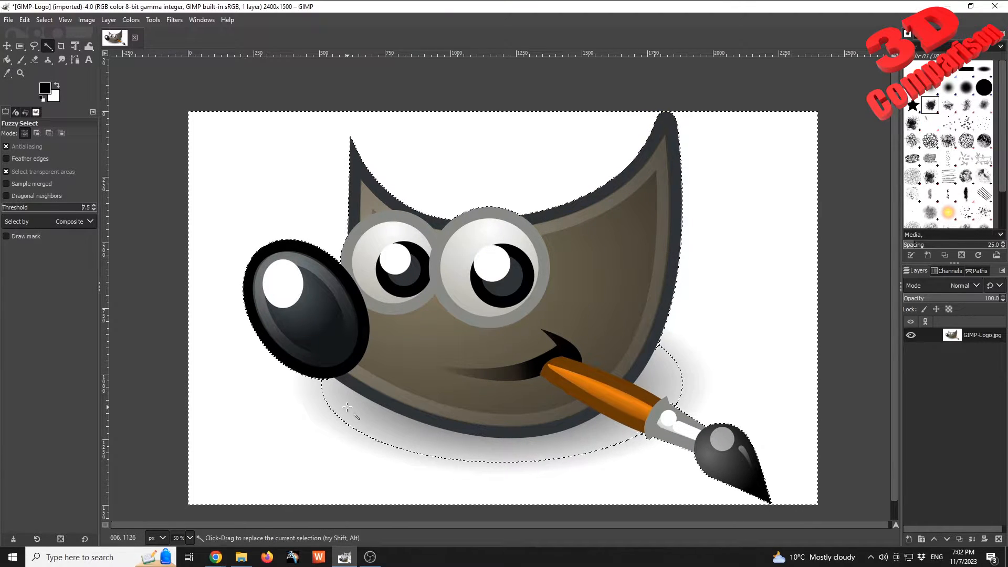
{"action": "key", "text": "ctrl"}
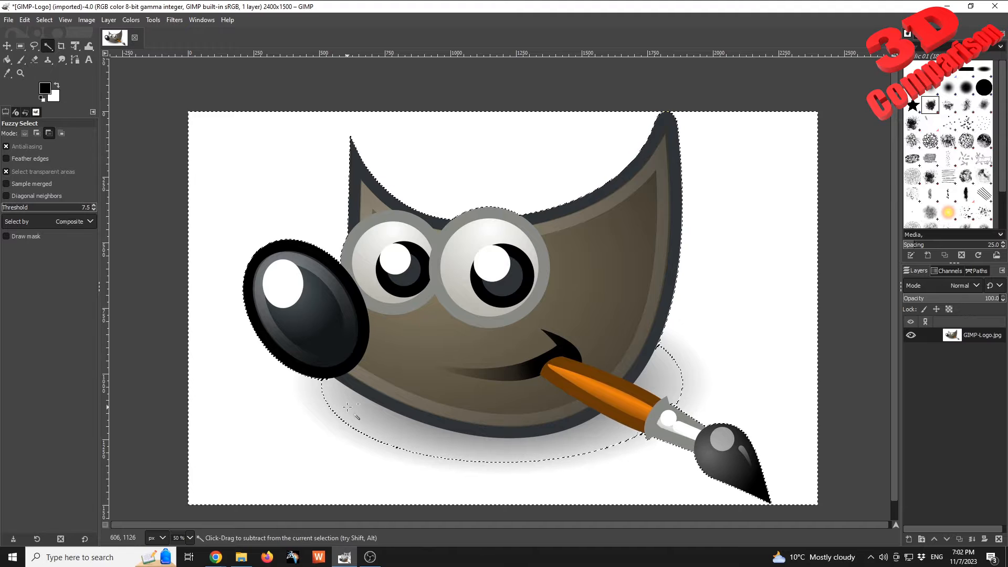
{"action": "left_click_drag", "start_coordinate": [342, 407], "coordinate": [334, 409]}
{"action": "left_click", "coordinate": [317, 399], "text": "ctrl"}
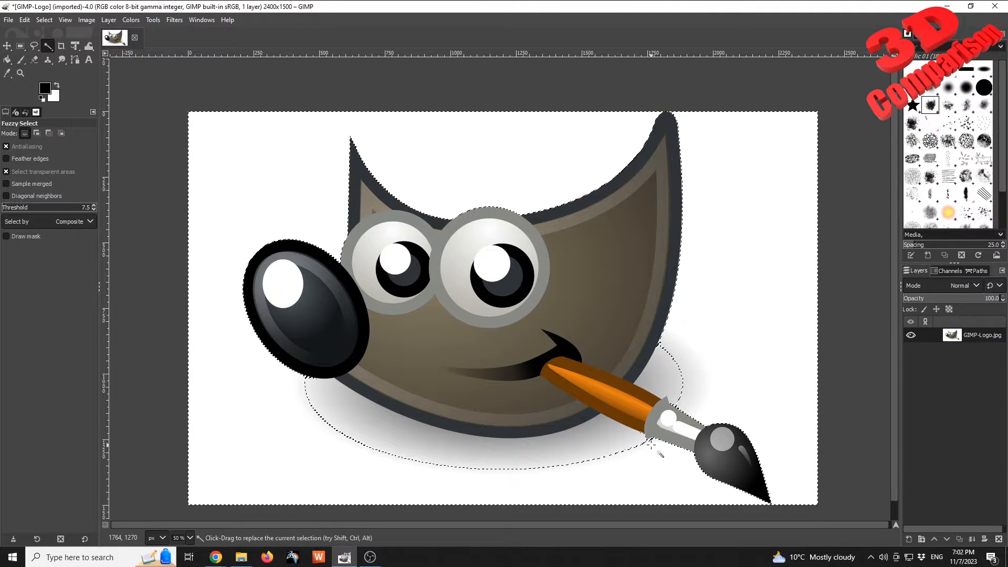
- Check the selection edge where the brush handle meets the metal ferrule and set the Fuzzy Select threshold to 15.0
{"action": "scroll", "coordinate": [675, 451], "scroll_direction": "up", "scroll_amount": 8}
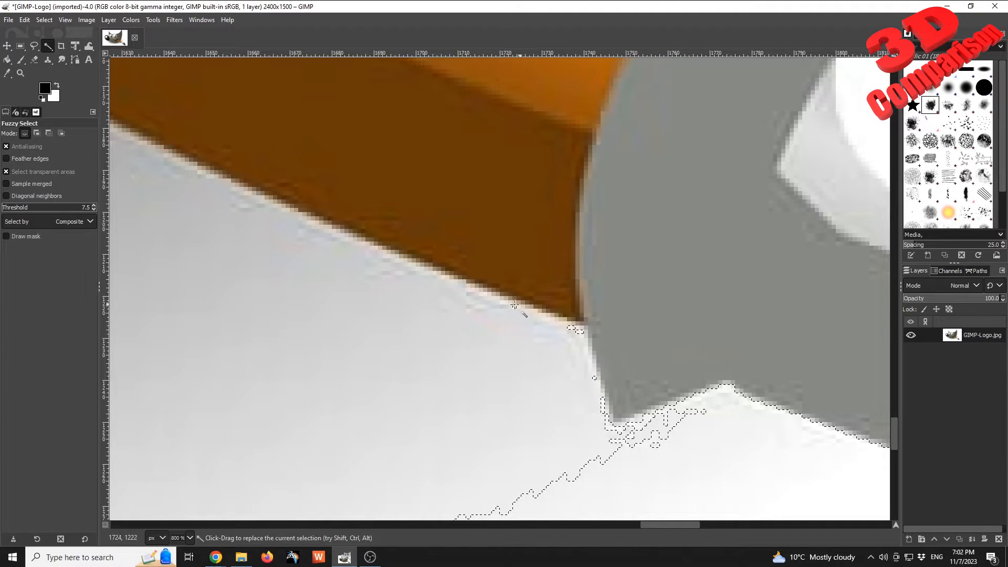
{"action": "key", "text": "ctrl"}
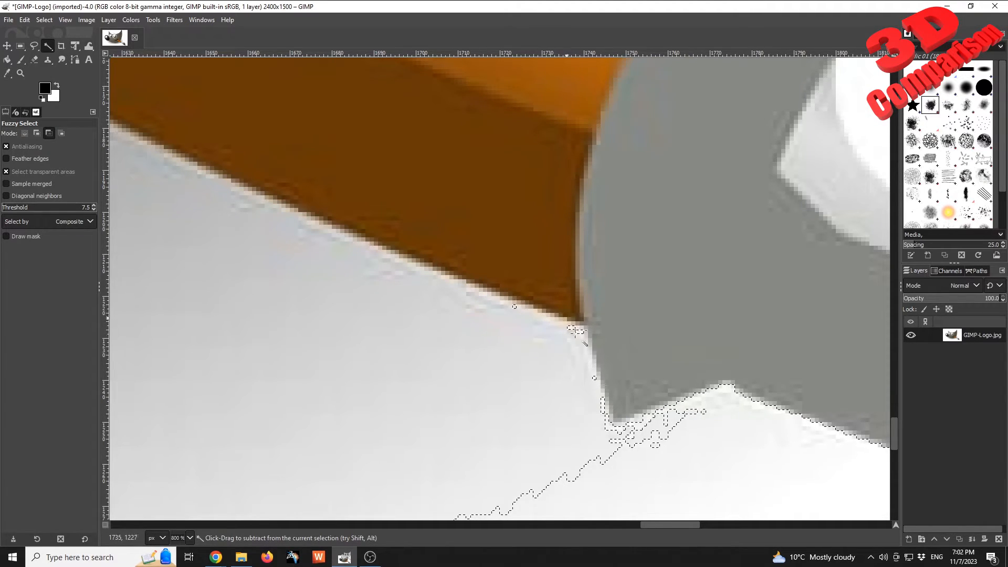
{"action": "scroll", "coordinate": [574, 330], "scroll_direction": "down", "scroll_amount": 5}
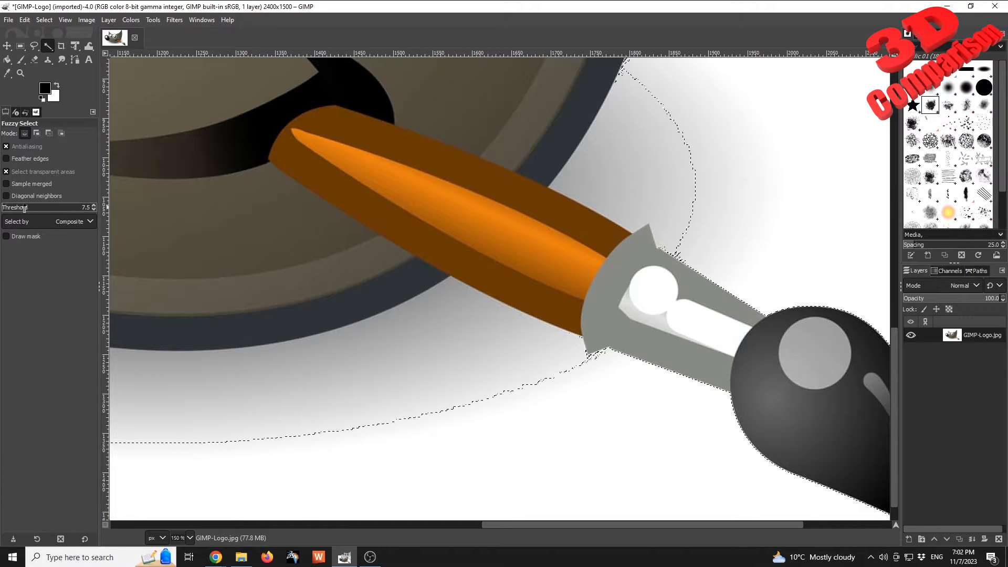
{"action": "left_click", "coordinate": [9, 208]}
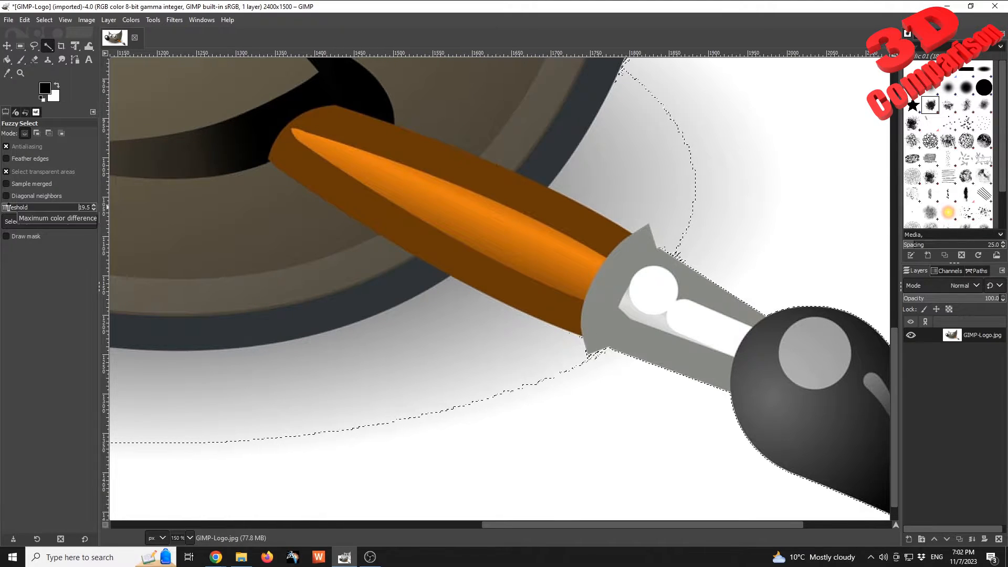
{"action": "left_click", "coordinate": [7, 207]}
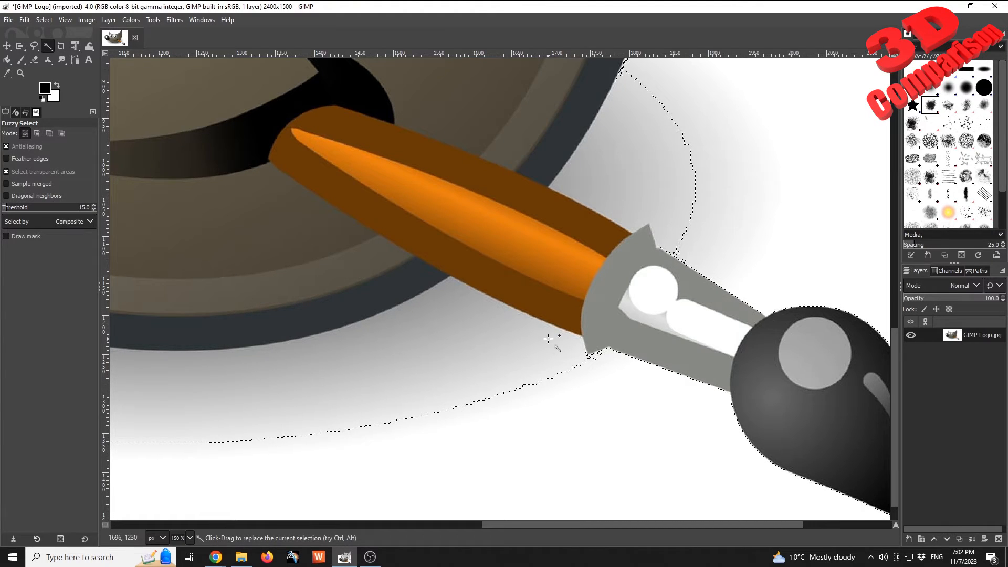
- Try adding the shadow beneath the brush handle to the selection, and subtract it along with the stray patches on the handle's lower edge
{"action": "left_click", "coordinate": [532, 321], "text": "shift"}
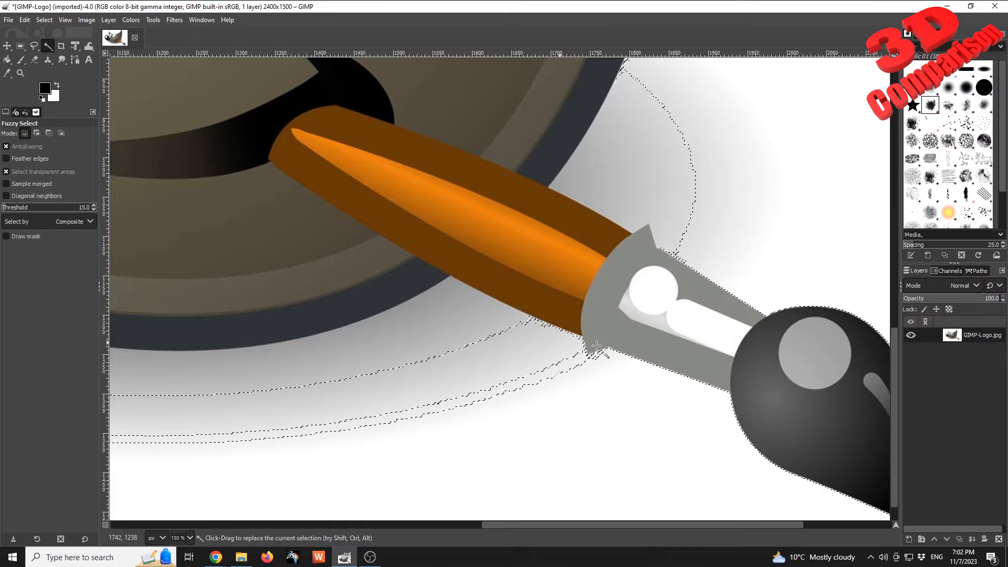
{"action": "left_click", "coordinate": [547, 346], "text": "ctrl"}
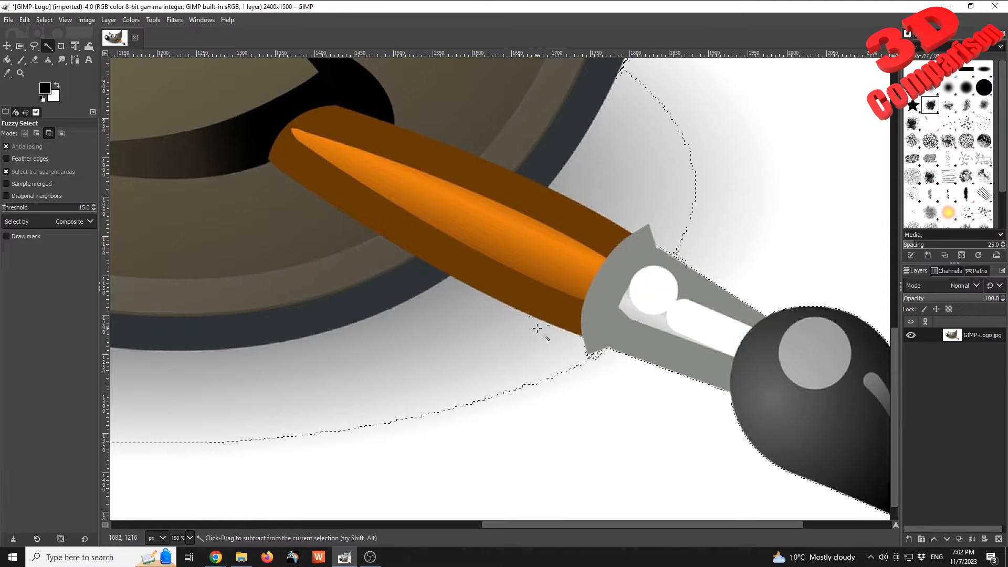
{"action": "scroll", "coordinate": [546, 323], "scroll_direction": "up", "scroll_amount": 6}
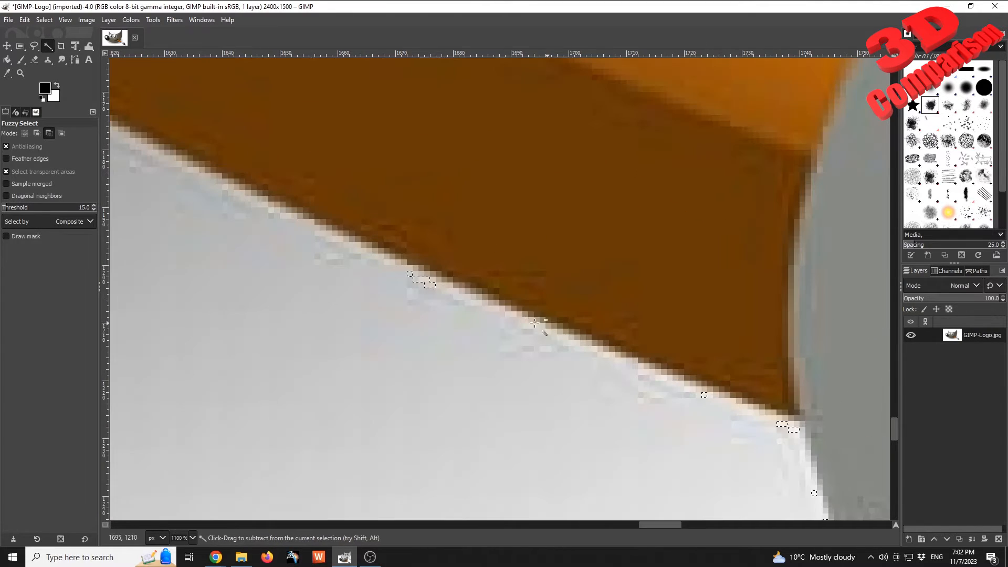
{"action": "left_click", "coordinate": [426, 283], "text": "ctrl"}
{"action": "scroll", "coordinate": [680, 397], "scroll_direction": "down", "scroll_amount": 6}
{"action": "scroll", "coordinate": [680, 397], "scroll_direction": "up", "scroll_amount": 14}
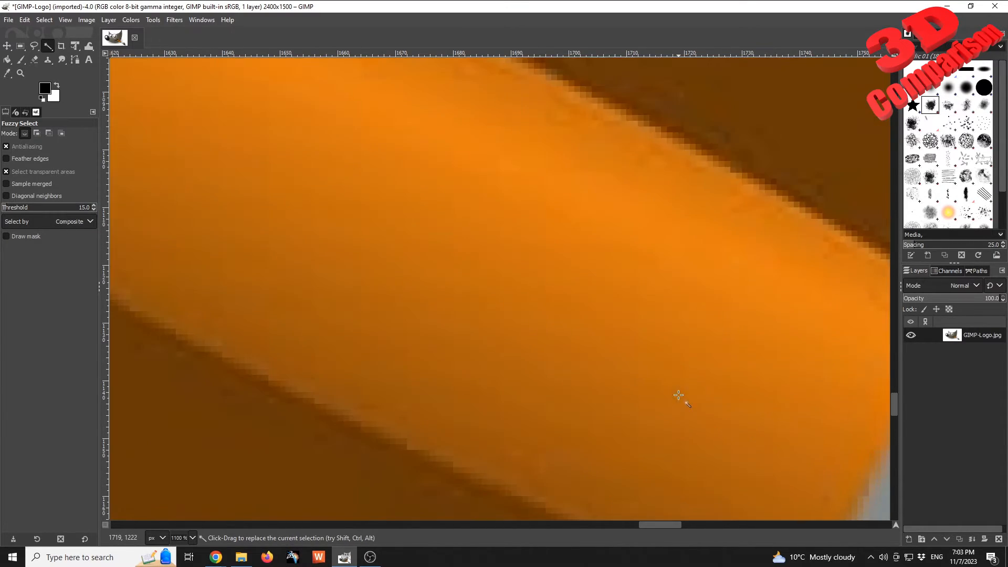
- Subtract the stray selected pixels in the shadow along the head's lower edge near the nose from the selection
{"action": "scroll", "coordinate": [633, 385], "scroll_direction": "down", "scroll_amount": 8, "text": "ctrl"}
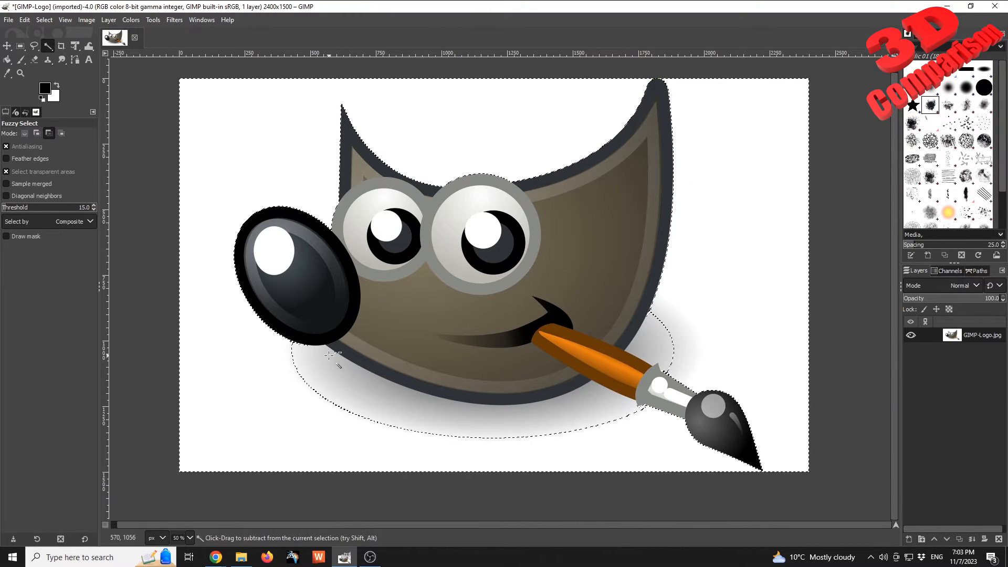
{"action": "scroll", "coordinate": [334, 354], "scroll_direction": "up", "scroll_amount": 2, "text": "ctrl"}
{"action": "scroll", "coordinate": [335, 354], "scroll_direction": "up", "scroll_amount": 9, "text": "ctrl"}
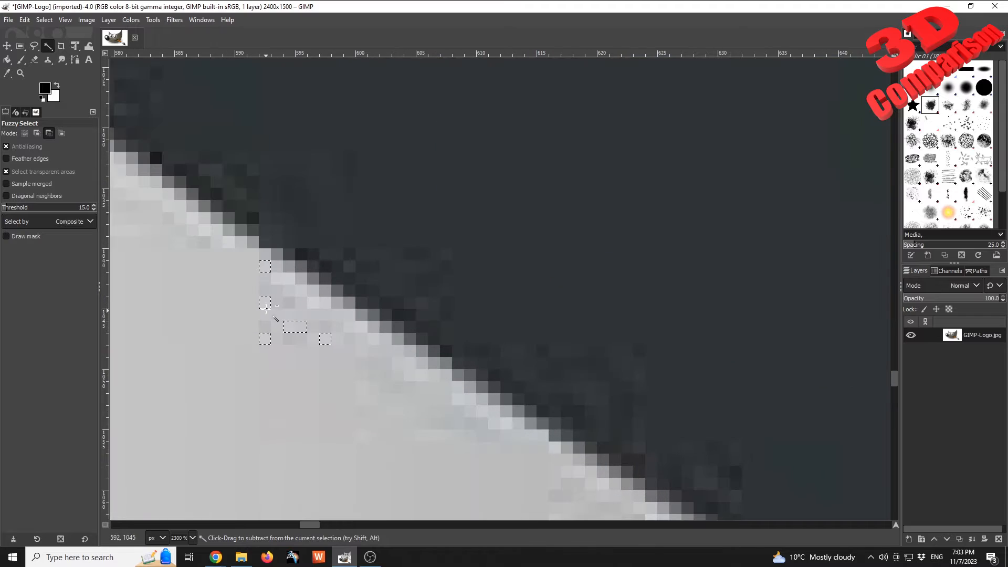
{"action": "scroll", "coordinate": [265, 304], "scroll_direction": "down", "scroll_amount": 9}
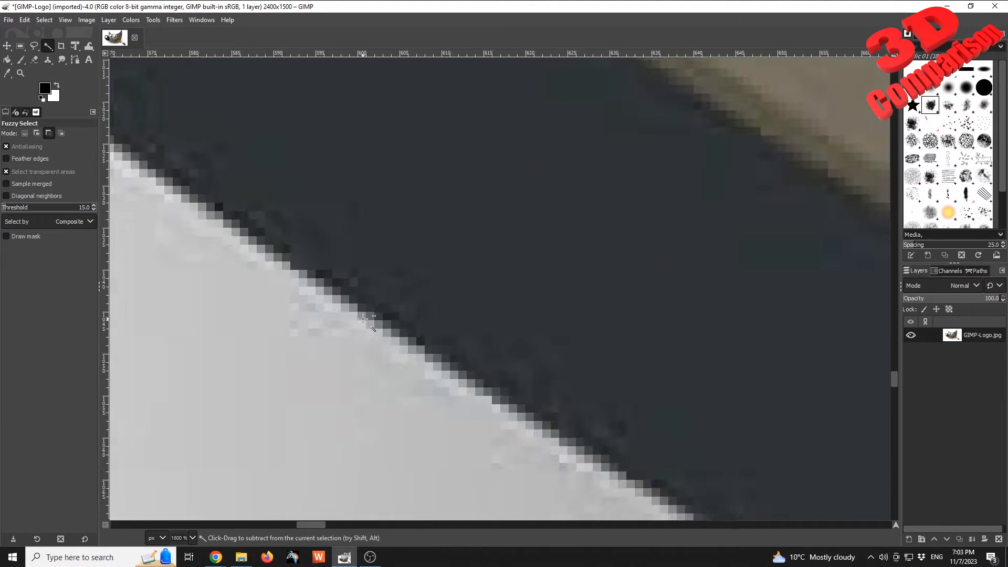
- Delete the selected white background so that it becomes transparent around the logo and its shadow
{"action": "scroll", "coordinate": [364, 318], "scroll_direction": "down", "scroll_amount": 2, "text": "ctrl"}
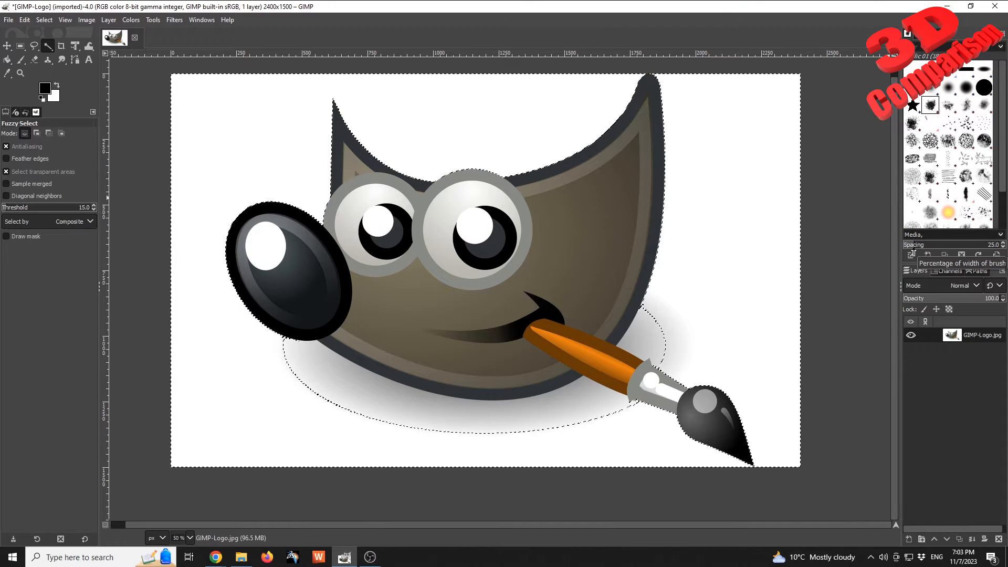
{"action": "key", "text": "Delete"}
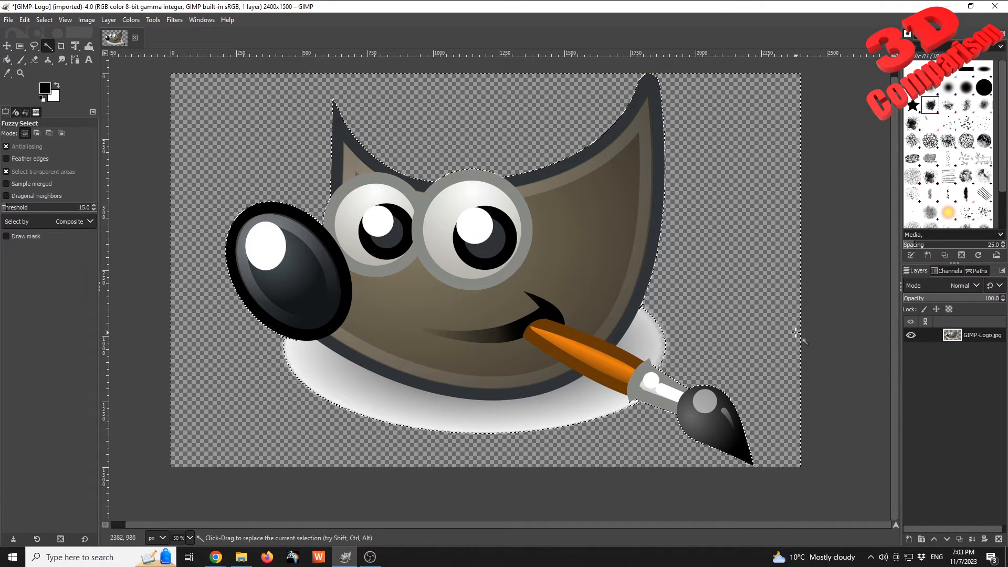
- Export the image to the Desktop as GIMP-Logo.png with the PNG file type and the default PNG options
{"action": "left_click", "coordinate": [9, 20]}
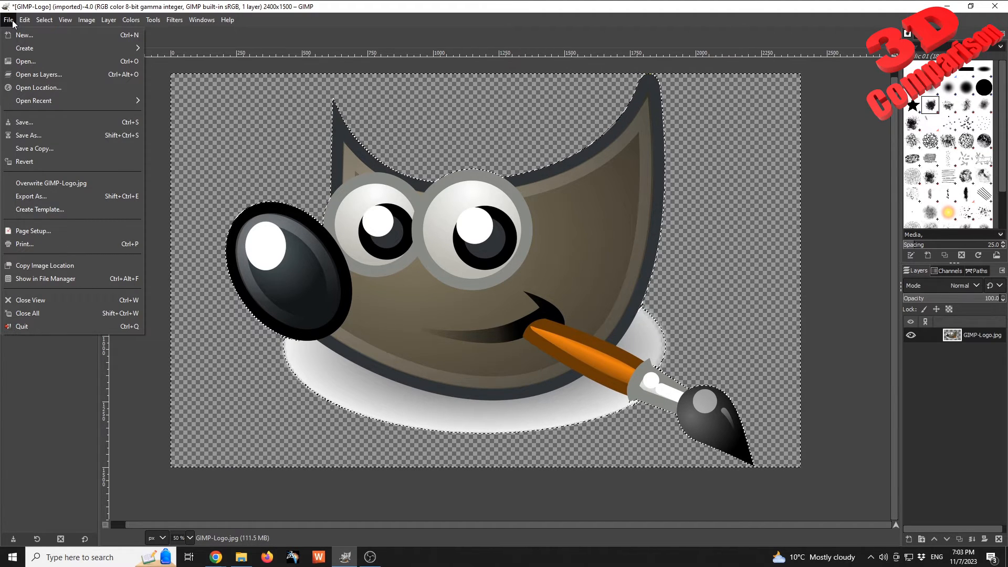
{"action": "left_click", "coordinate": [100, 197]}
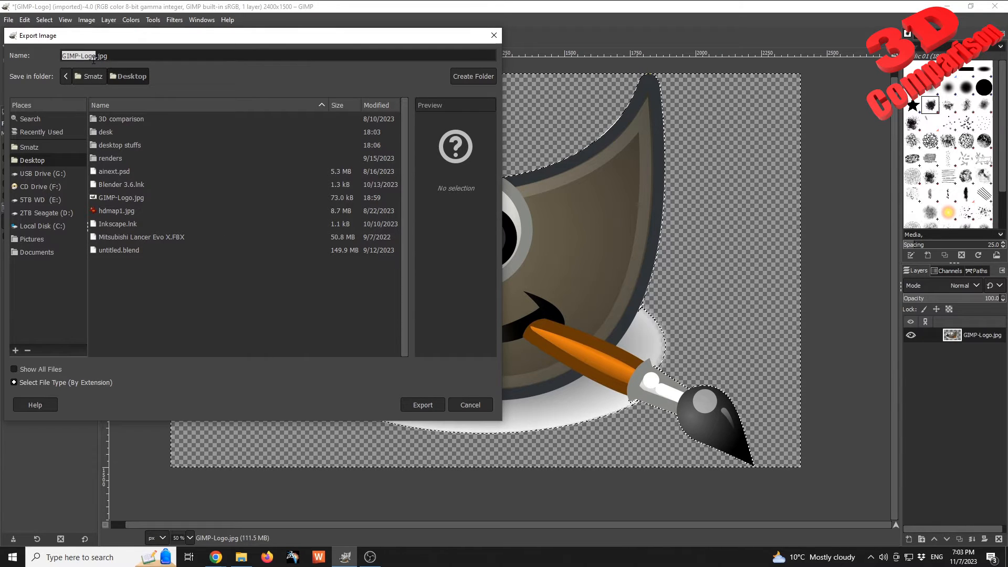
{"action": "left_click", "coordinate": [28, 383]}
{"action": "scroll", "coordinate": [251, 342], "scroll_direction": "down", "scroll_amount": 7}
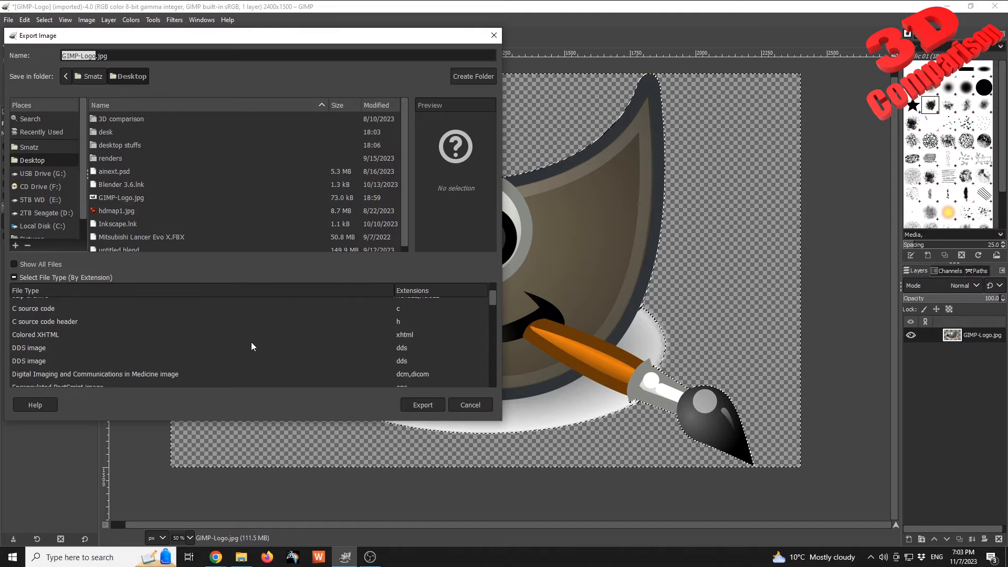
{"action": "scroll", "coordinate": [309, 341], "scroll_direction": "down", "scroll_amount": 3}
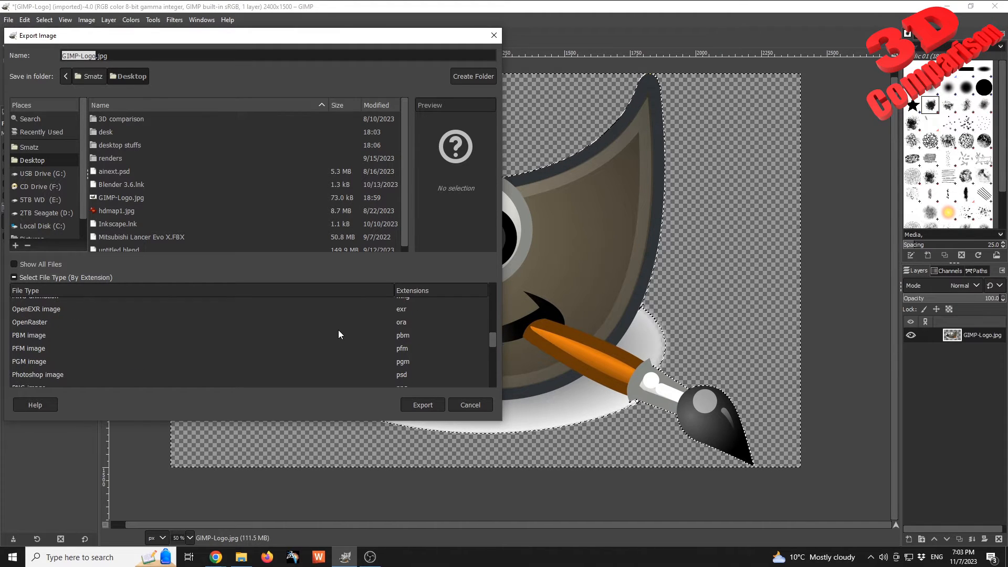
{"action": "scroll", "coordinate": [338, 335], "scroll_direction": "down", "scroll_amount": 1}
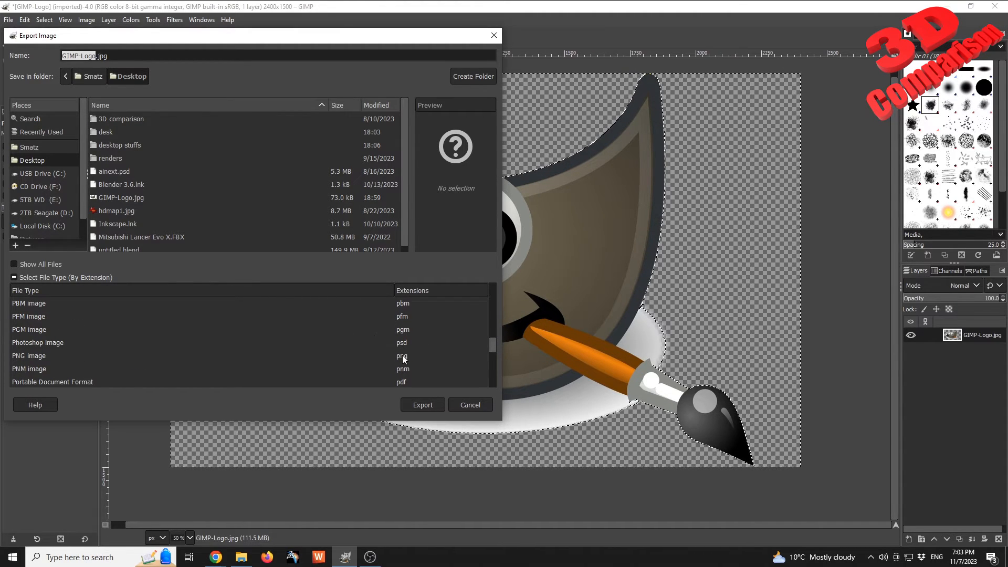
{"action": "left_click", "coordinate": [181, 357]}
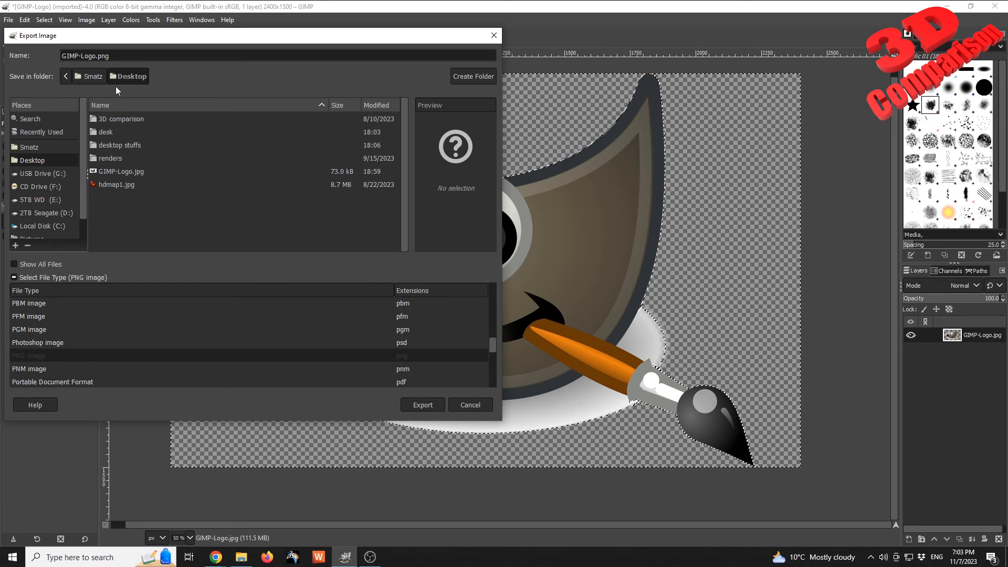
{"action": "left_click", "coordinate": [425, 406]}
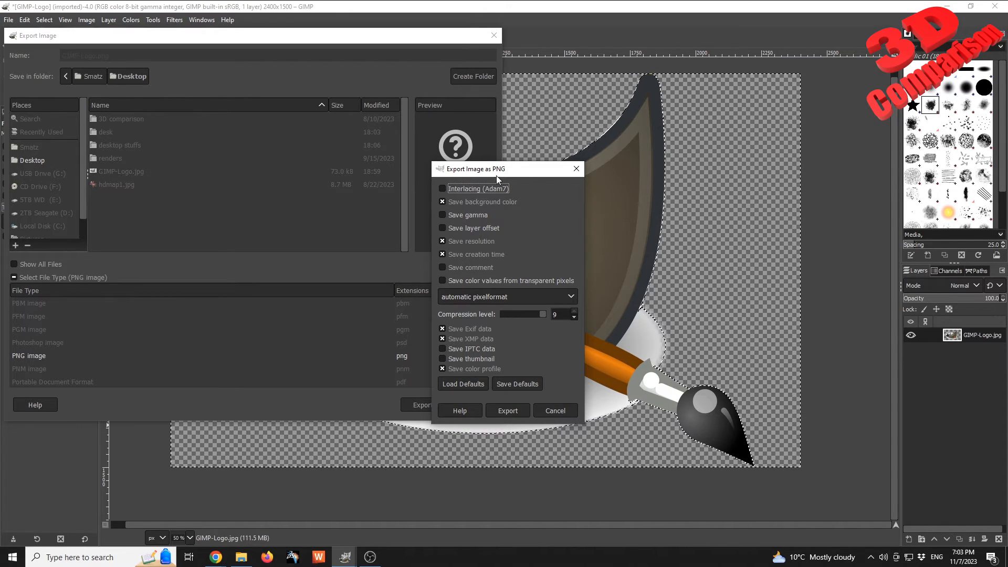
{"action": "left_click", "coordinate": [507, 411]}
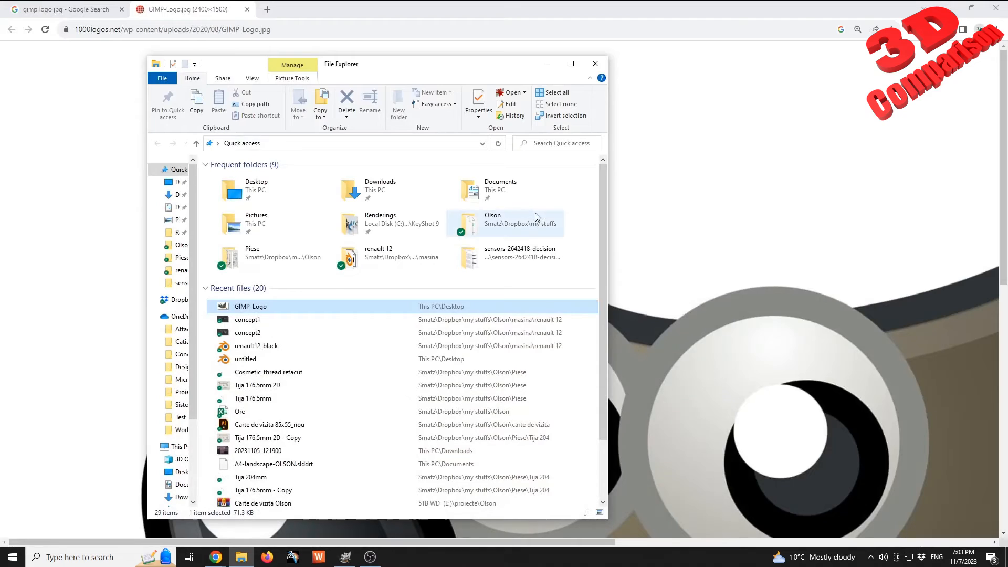
- Minimize the File Explorer and browser windows and place the original and exported GIMP-Logo files side by side on the desktop
{"action": "left_click", "coordinate": [548, 64]}
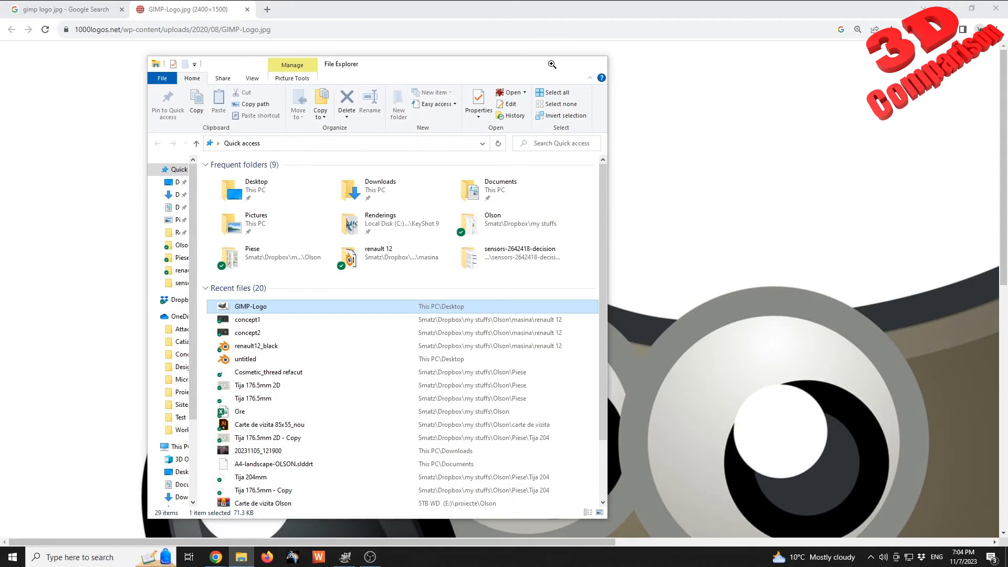
{"action": "left_click", "coordinate": [947, 8]}
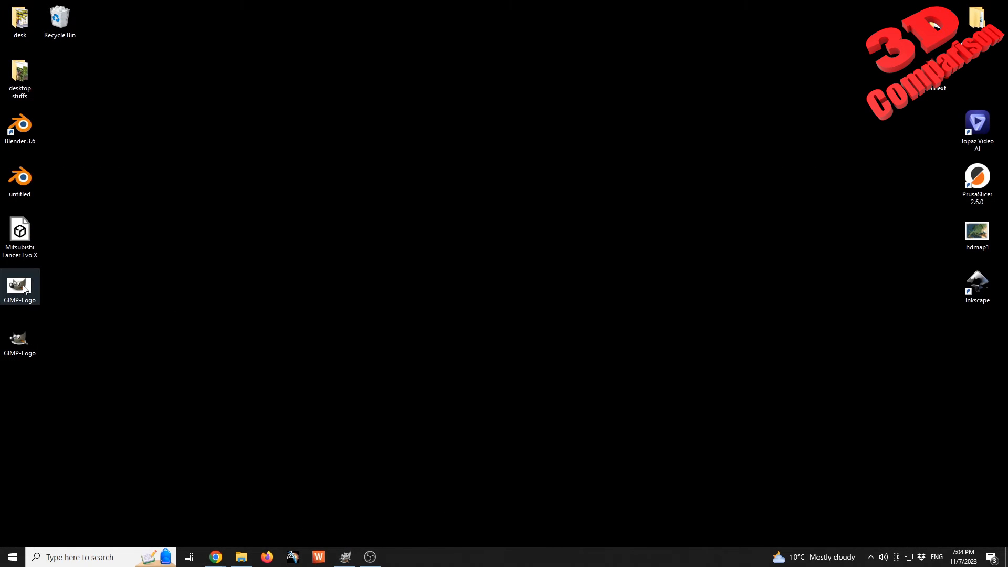
{"action": "left_click_drag", "start_coordinate": [23, 285], "coordinate": [181, 200]}
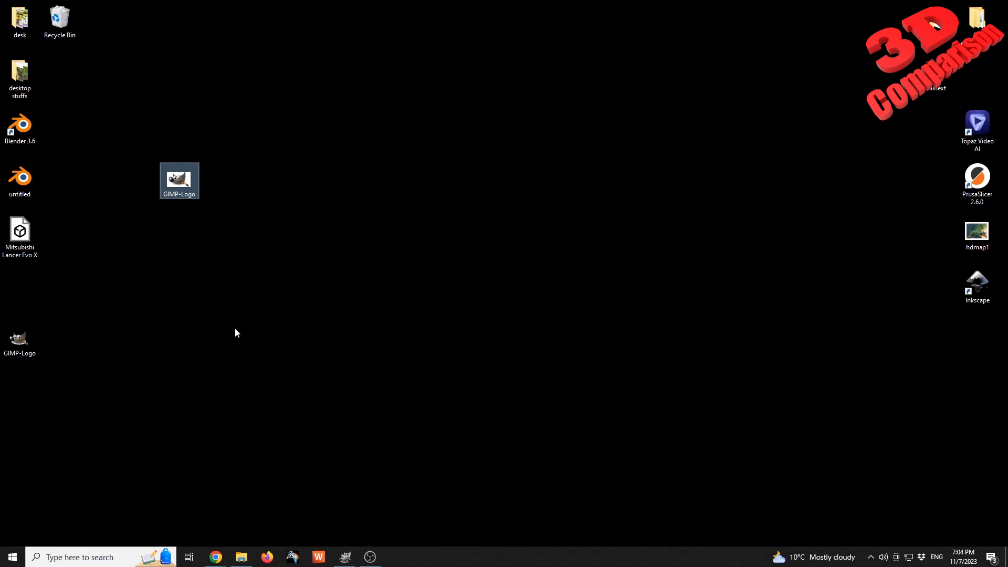
{"action": "left_click", "coordinate": [168, 304]}
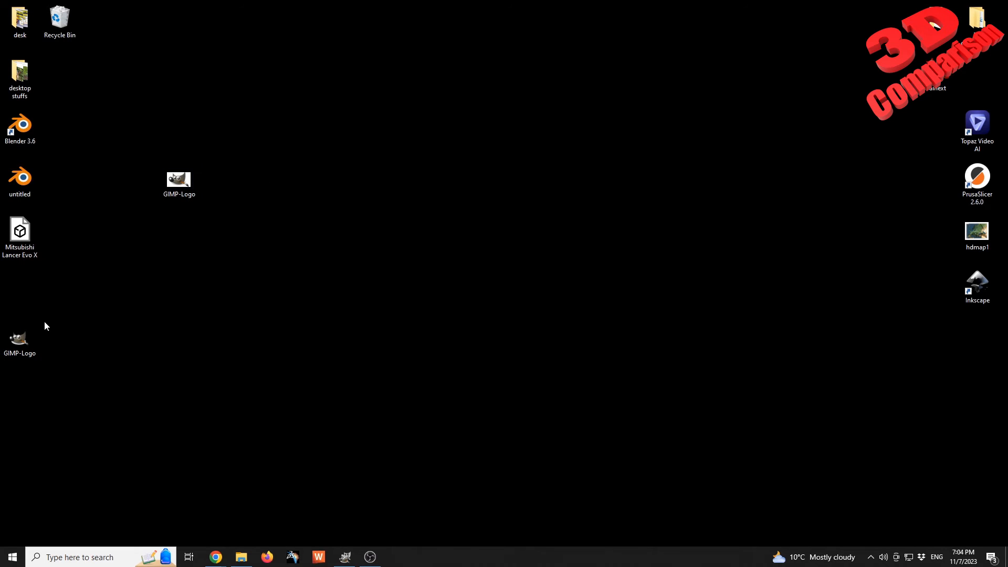
{"action": "left_click_drag", "start_coordinate": [25, 335], "coordinate": [226, 196]}
{"action": "left_click", "coordinate": [273, 264]}
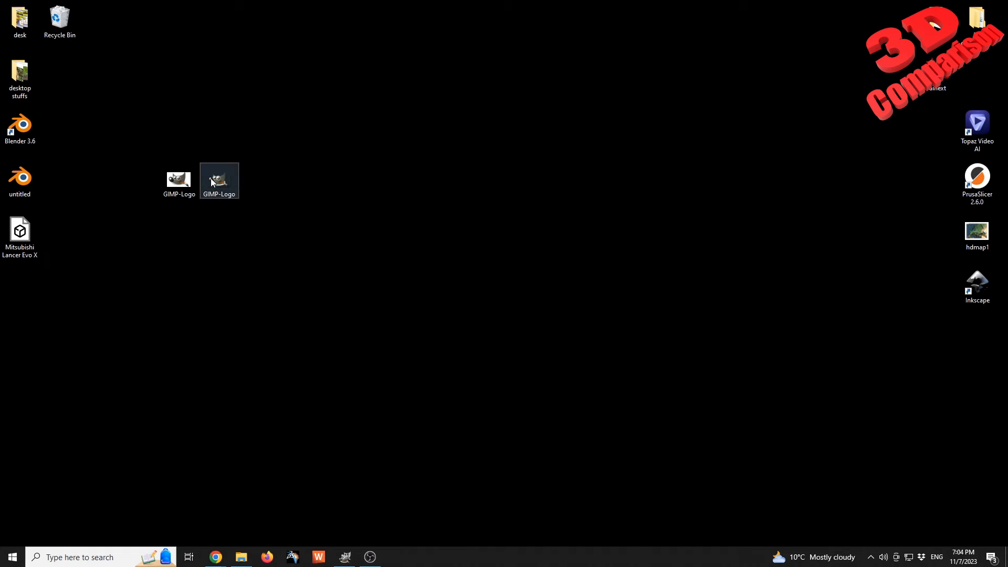